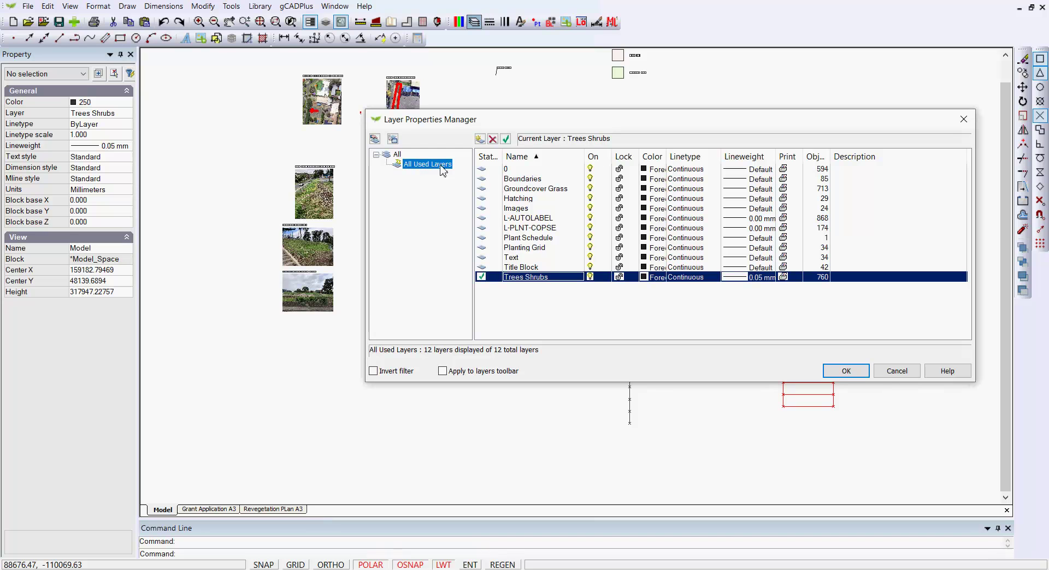
Turn on visibility for all used layers and try the L-AUTOLABEL layer's lock on and off, discarding the changes.
right_click(428, 166)
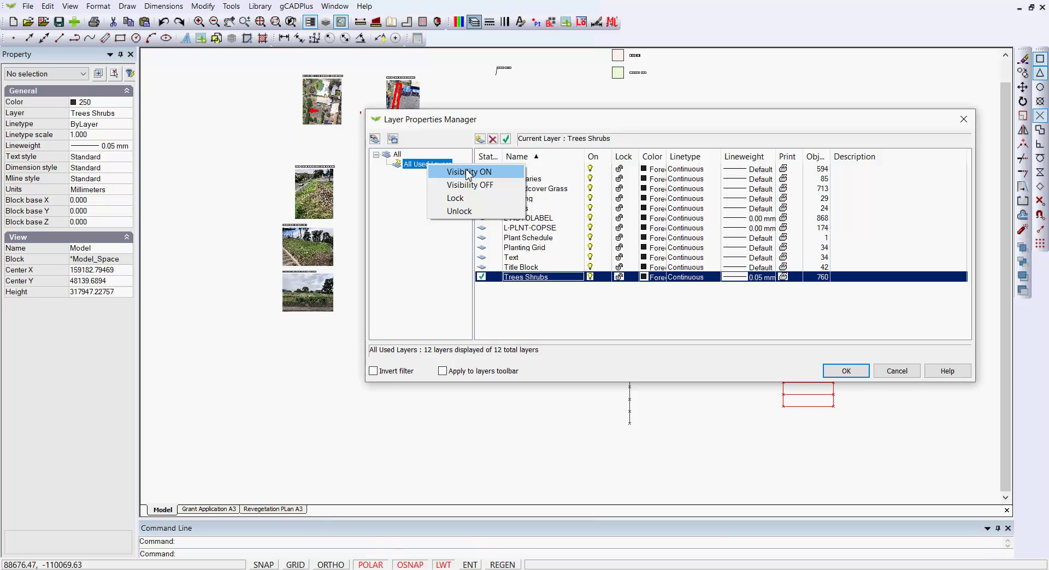
click(469, 173)
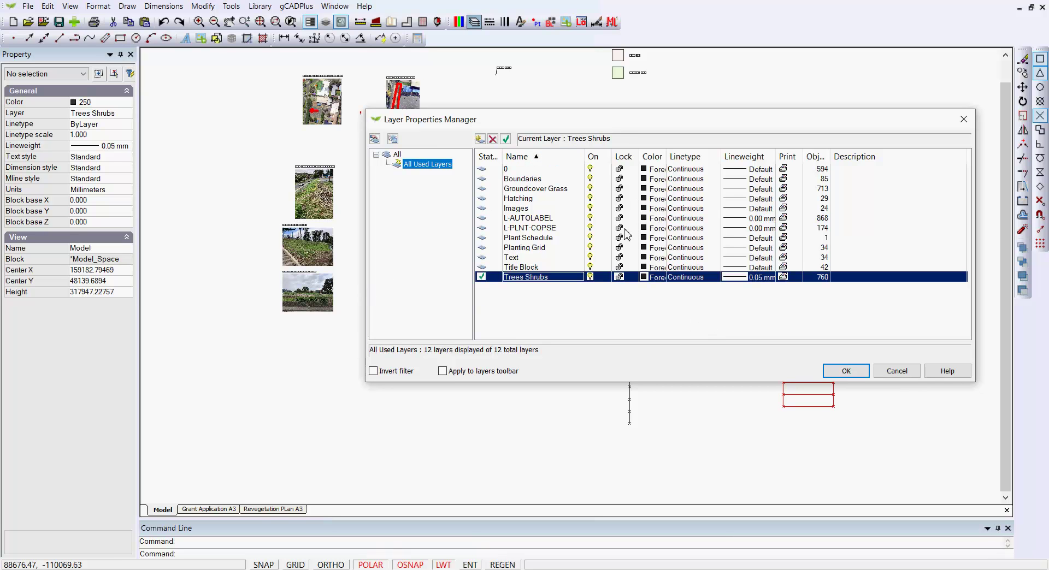
click(553, 219)
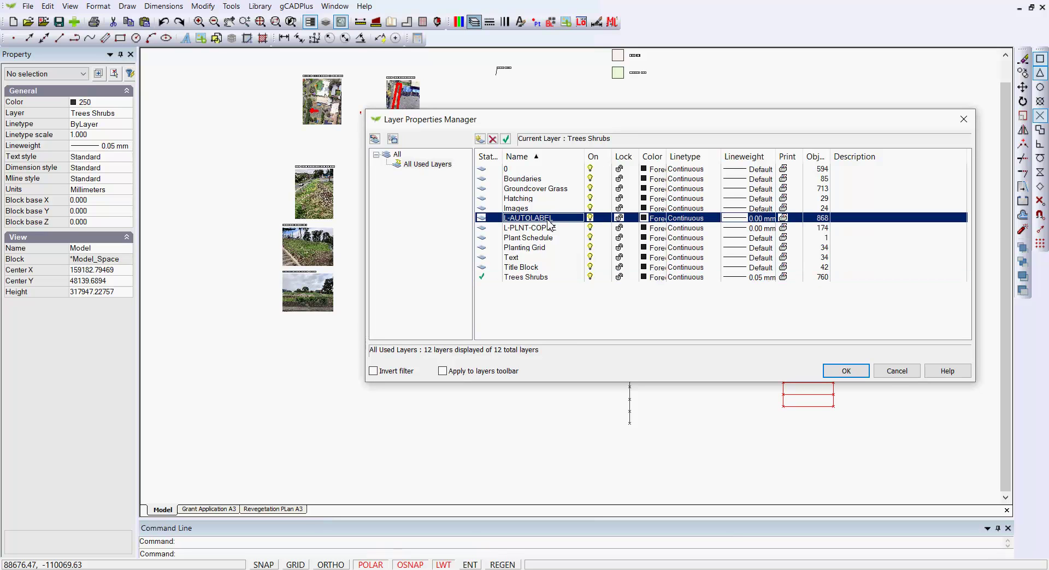
click(619, 220)
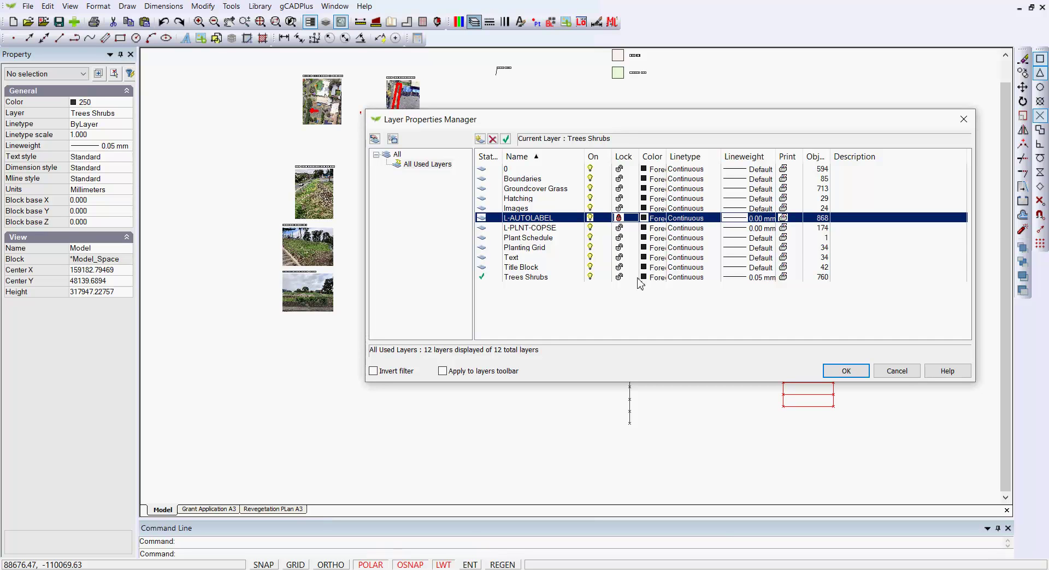
click(619, 218)
click(896, 371)
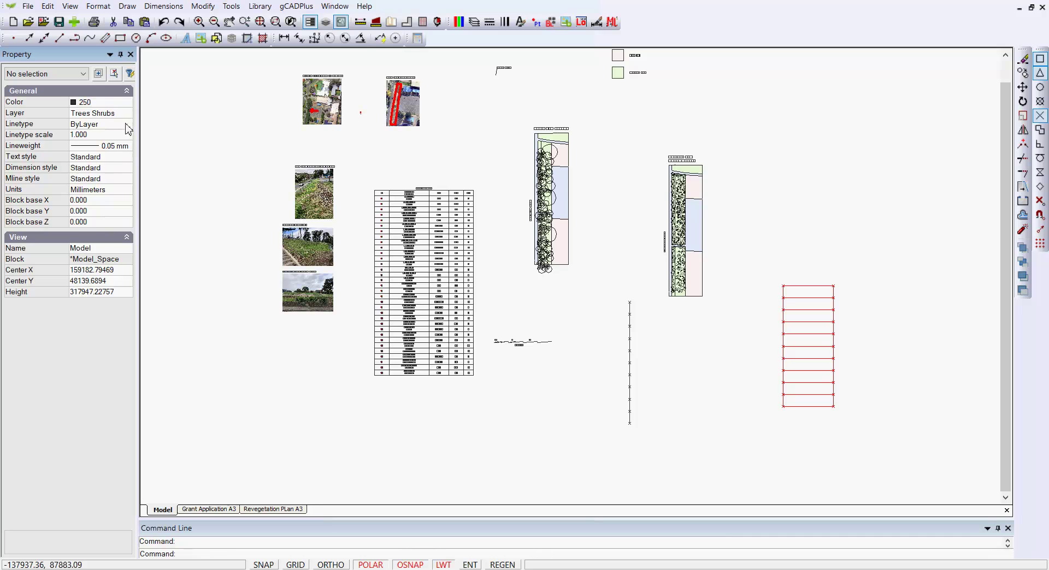
Set the current drawing color to ByLayer and the current layer to 0.
click(129, 105)
click(129, 104)
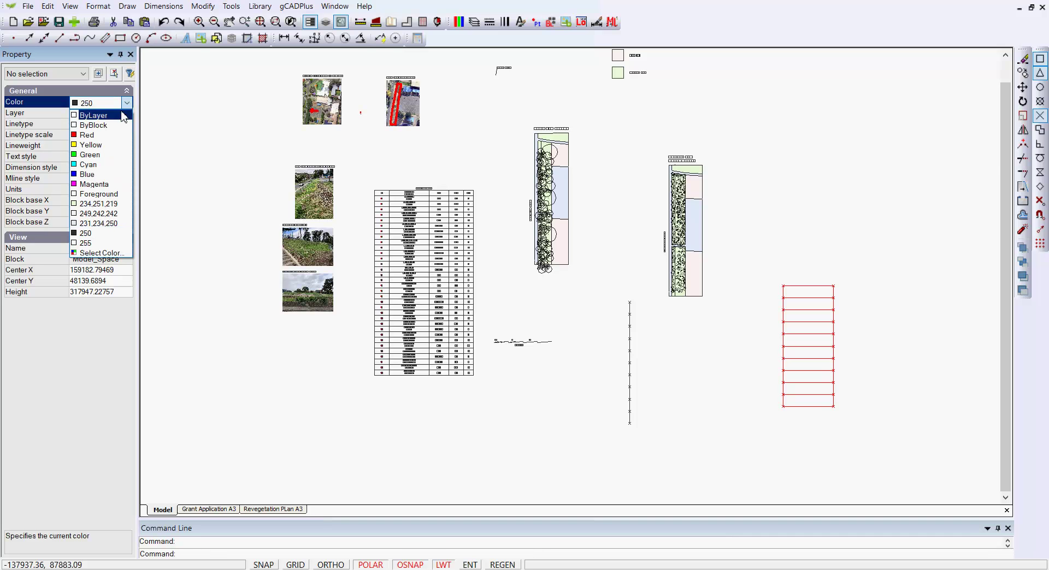
click(102, 116)
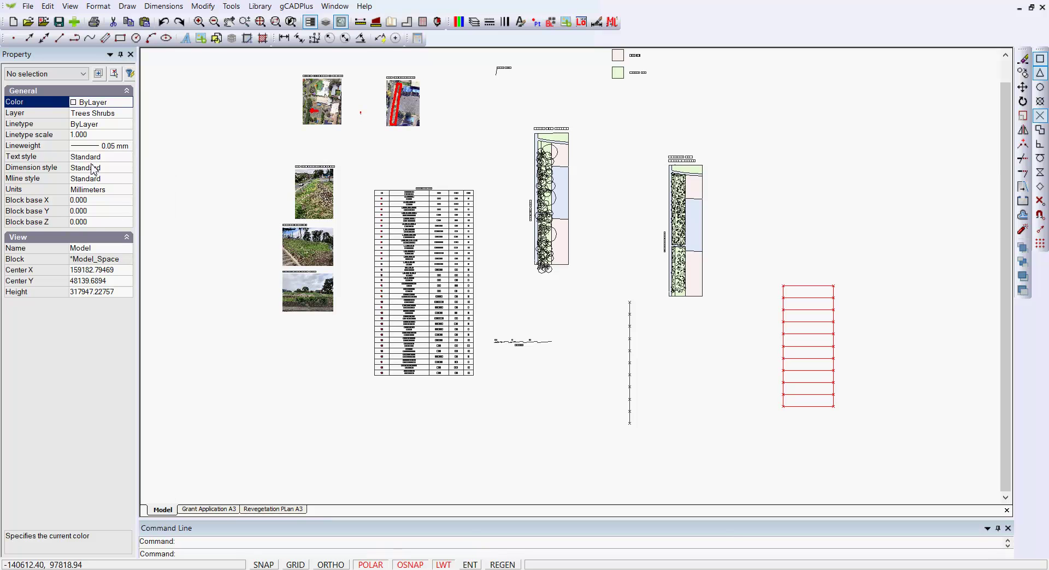
click(126, 115)
click(127, 113)
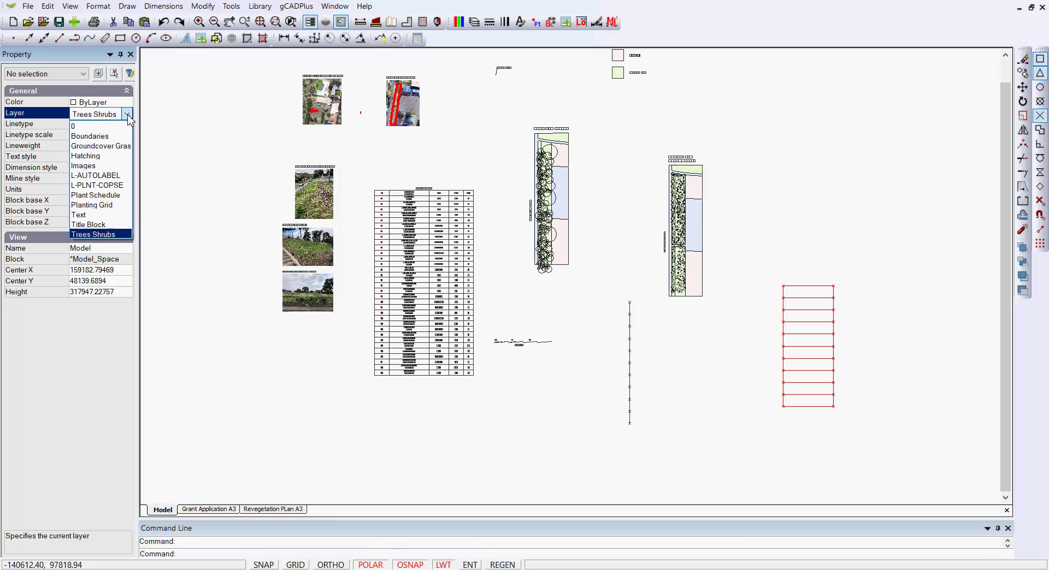
click(96, 127)
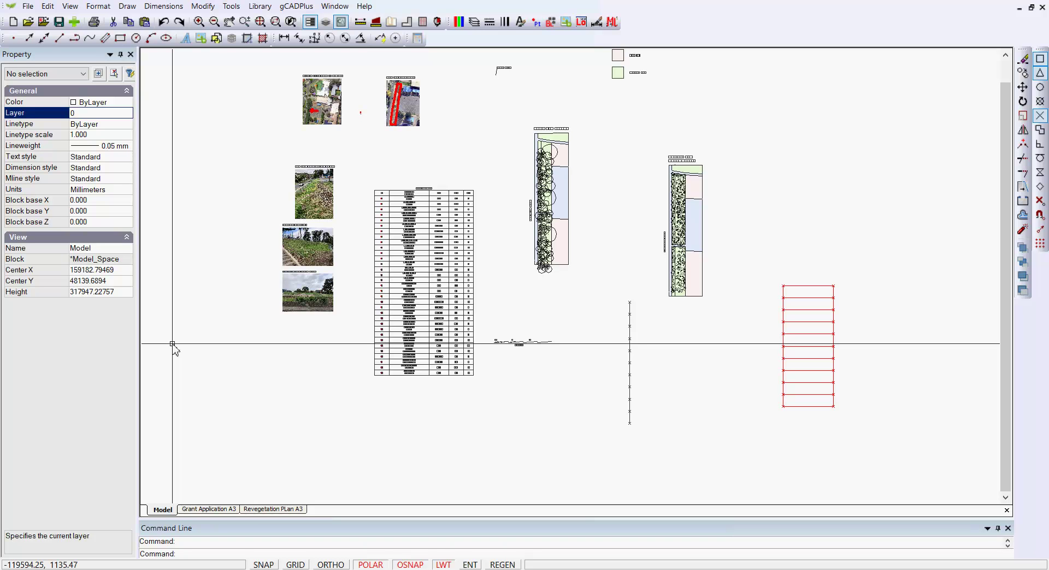
Set the current lineweight for new objects to Default.
click(129, 148)
click(129, 148)
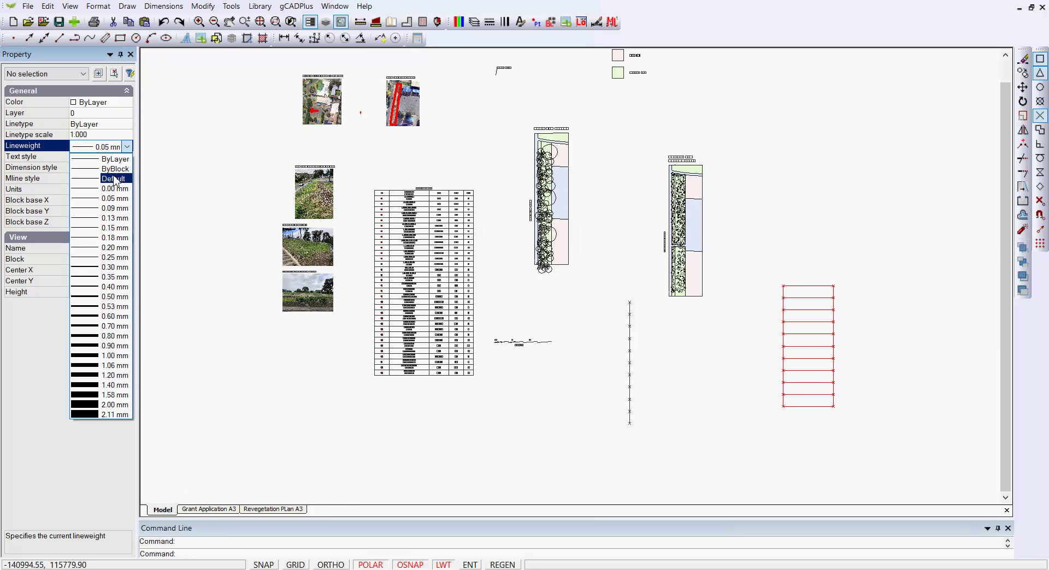
click(112, 178)
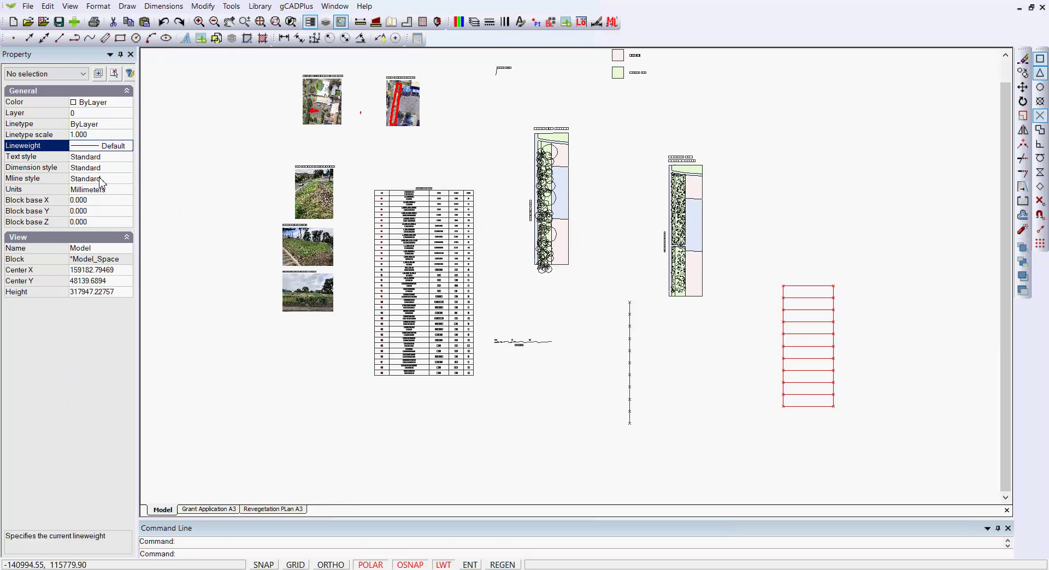
click(216, 356)
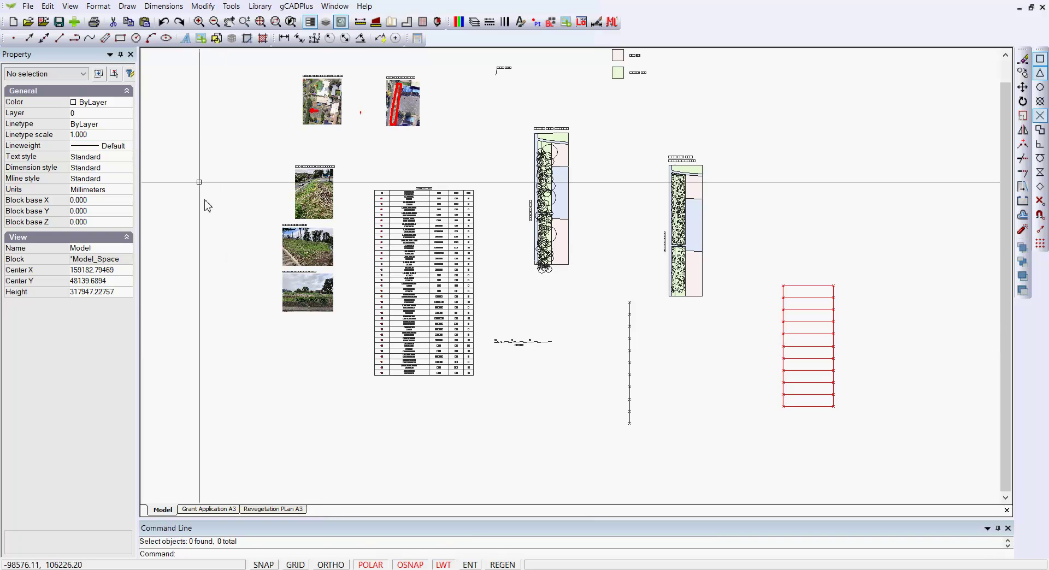
Draw a two-point rectangle about 49679 mm wide and 63819 mm high in the empty area below the site photos.
click(128, 6)
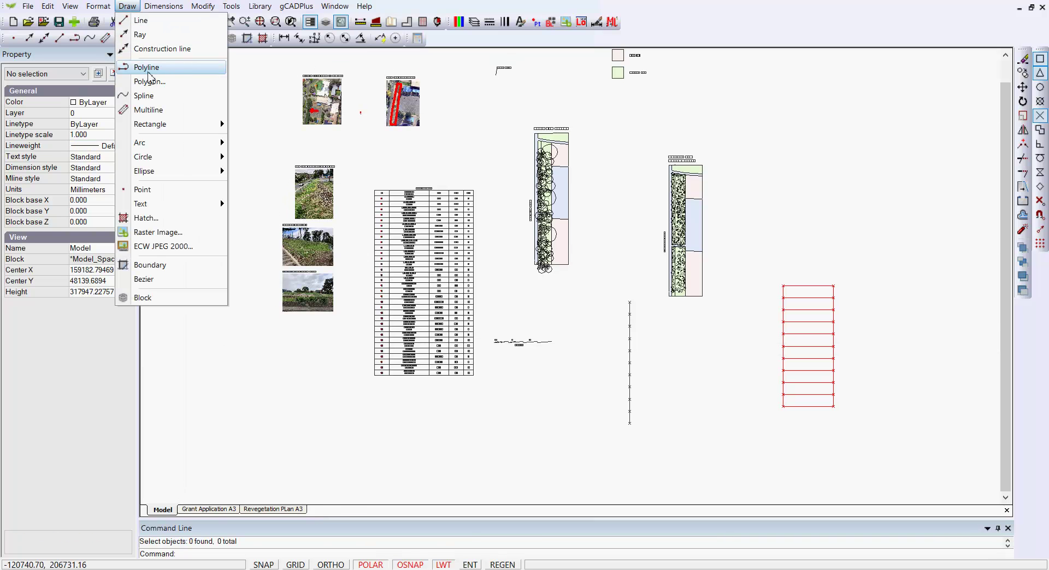
mouse_move(213, 124)
click(254, 126)
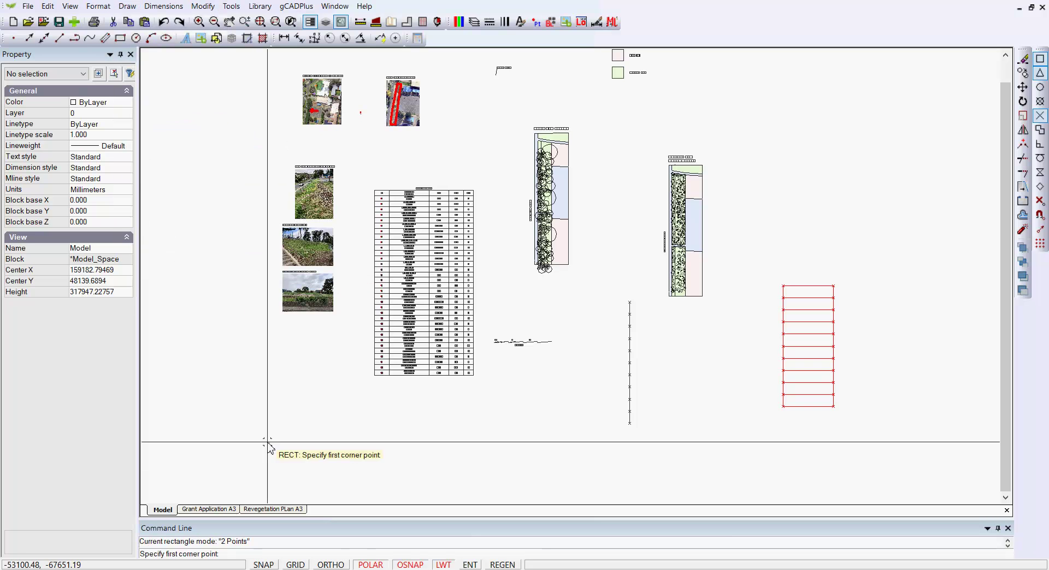
click(210, 462)
click(282, 371)
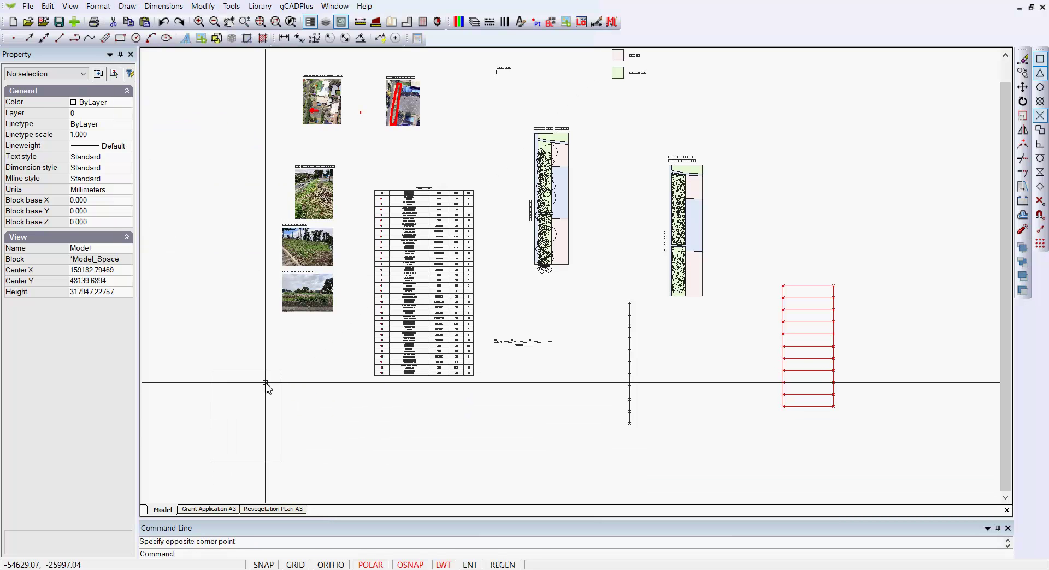
Set the new rectangle's lineweight to 0.50 mm and leave it deselected.
click(259, 372)
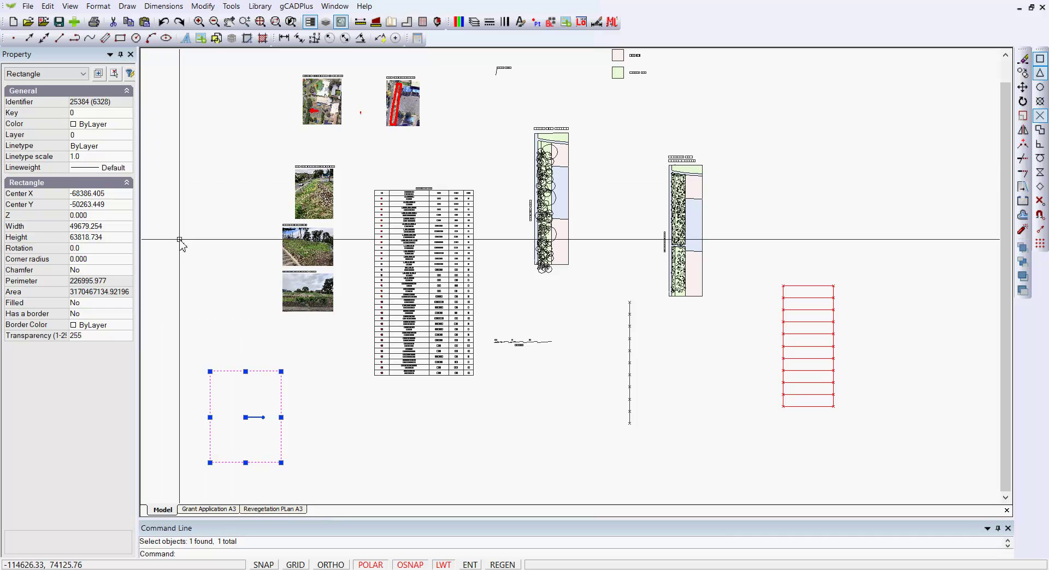
click(127, 168)
click(128, 168)
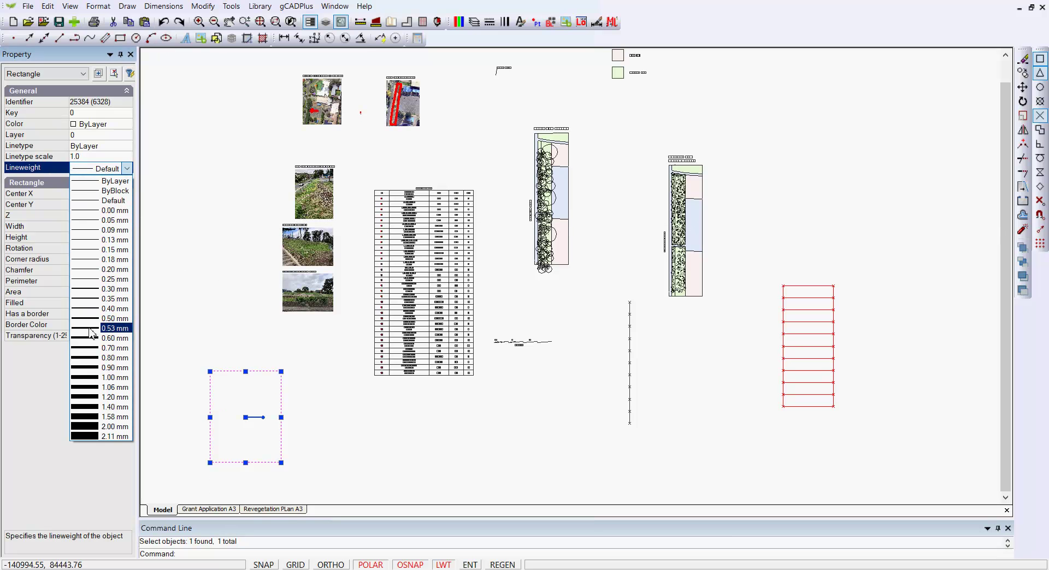
click(87, 319)
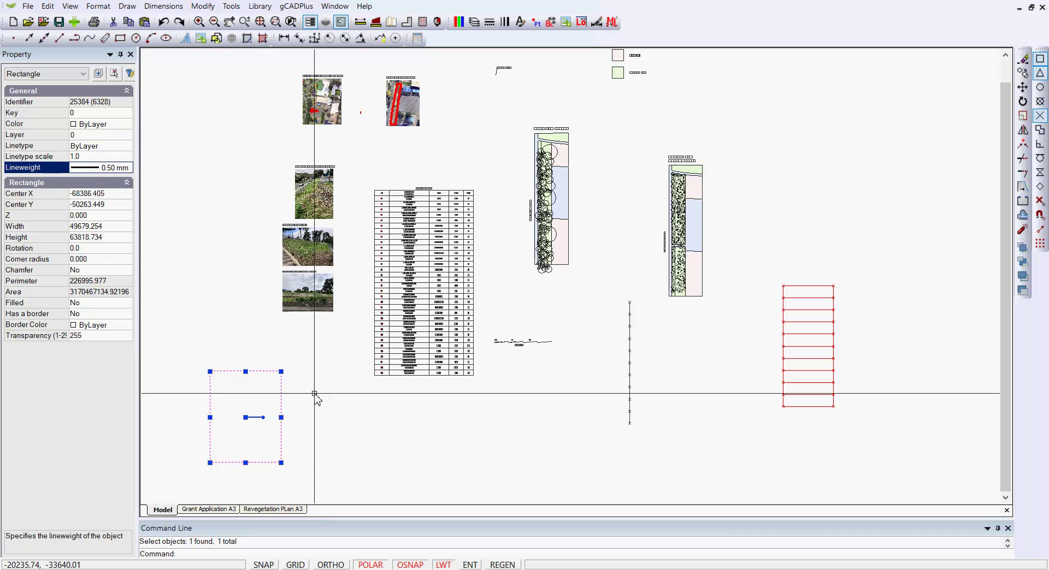
right_click(315, 210)
click(356, 231)
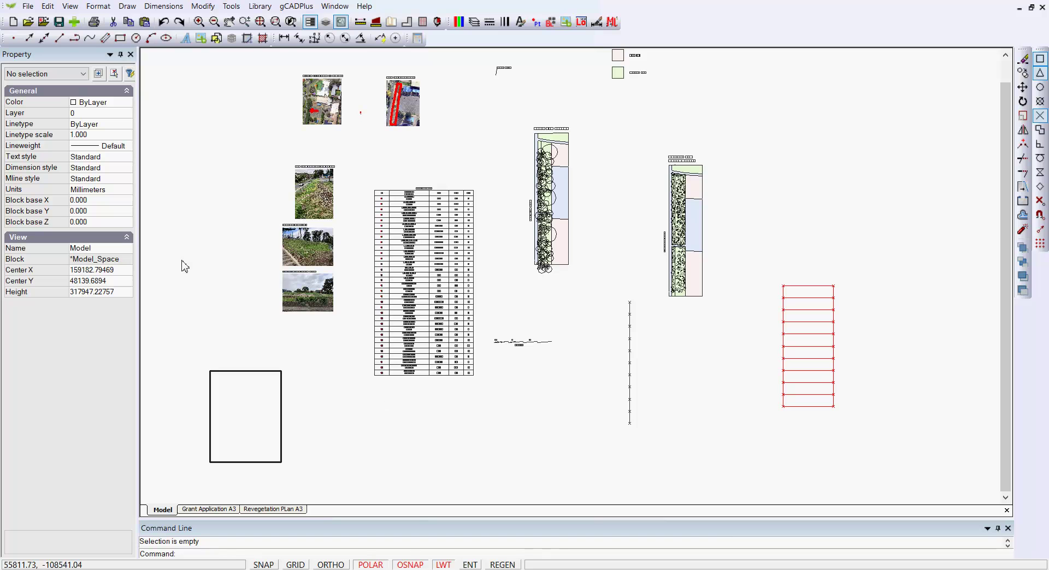
click(241, 376)
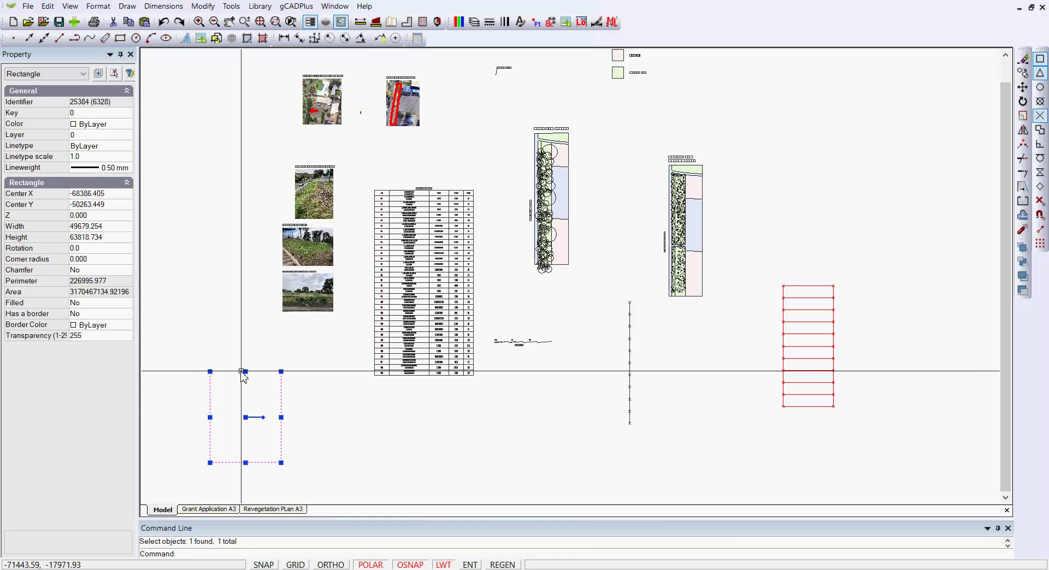
key(Escape)
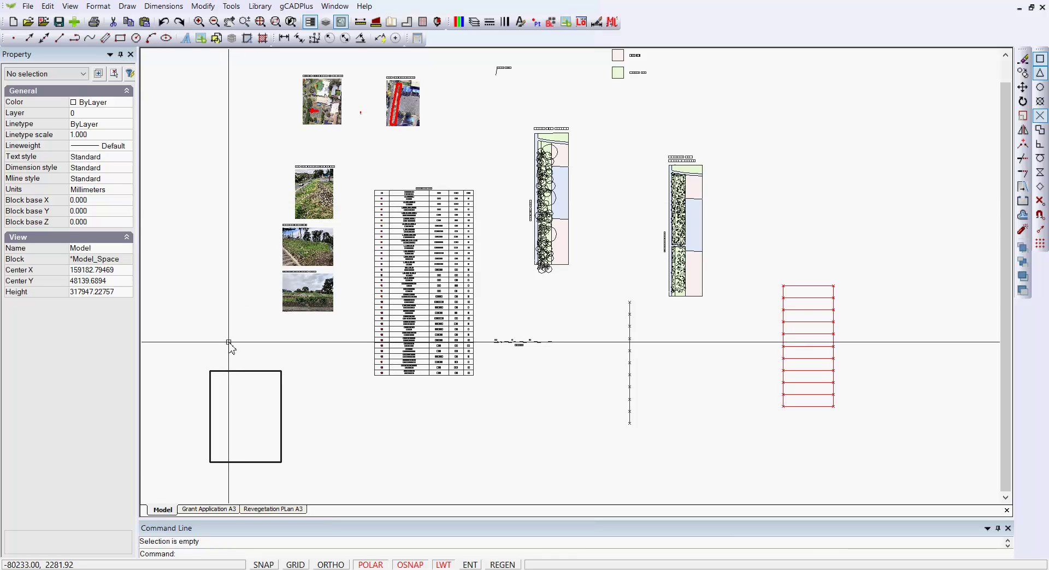
Draw a five-sided polygon inscribed in a circle, with sides about 34390 mm long, in the empty area between the plant table and the vertical line.
click(127, 6)
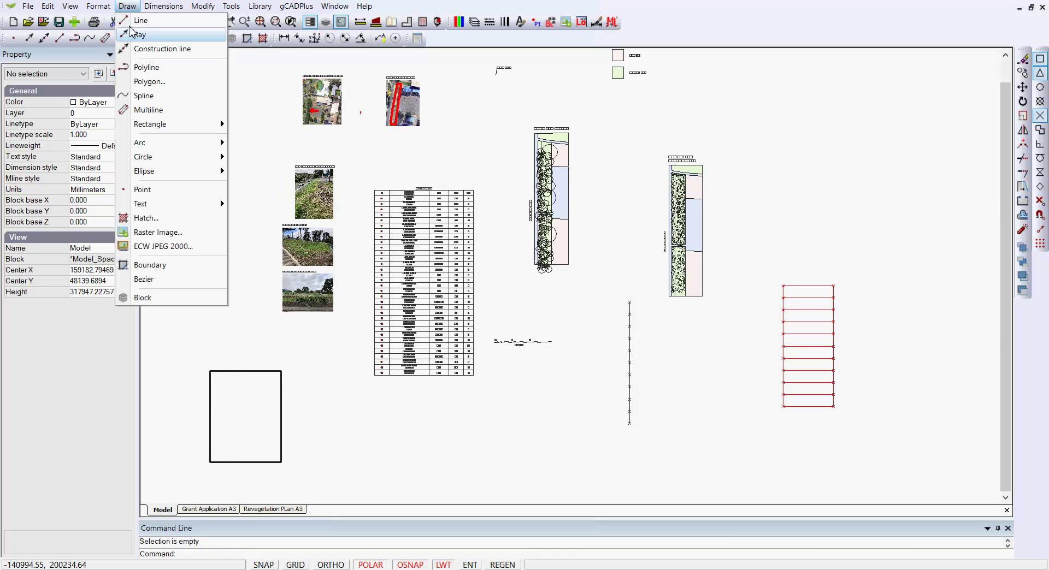
click(157, 82)
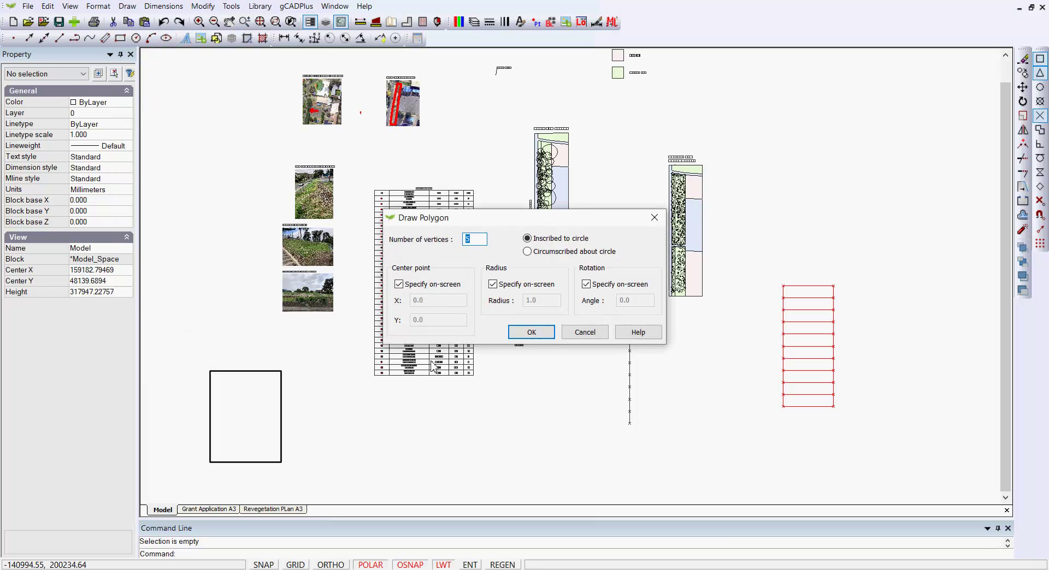
click(529, 332)
click(524, 432)
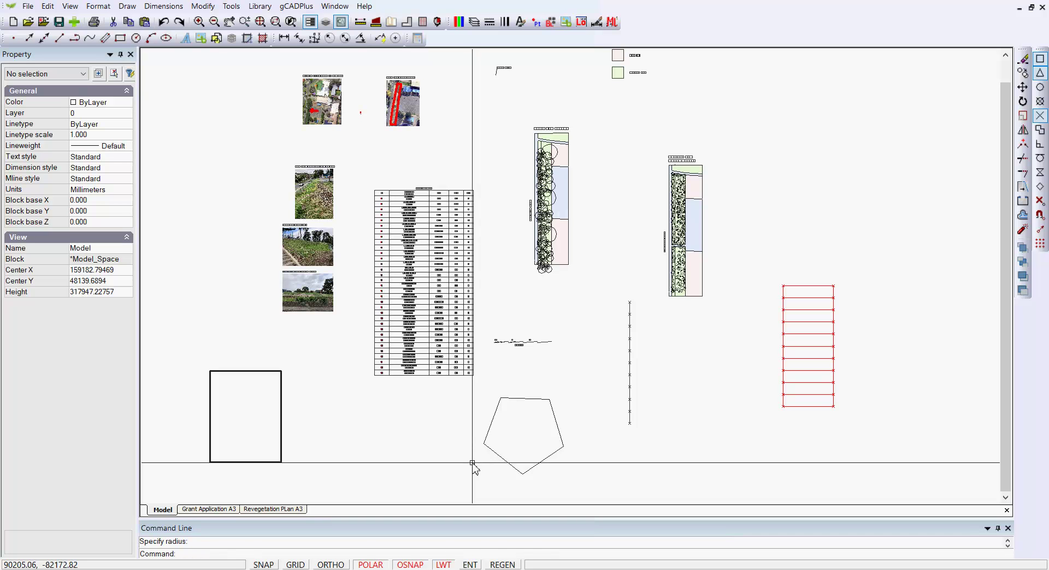
Set the pentagon's color to Red.
click(488, 435)
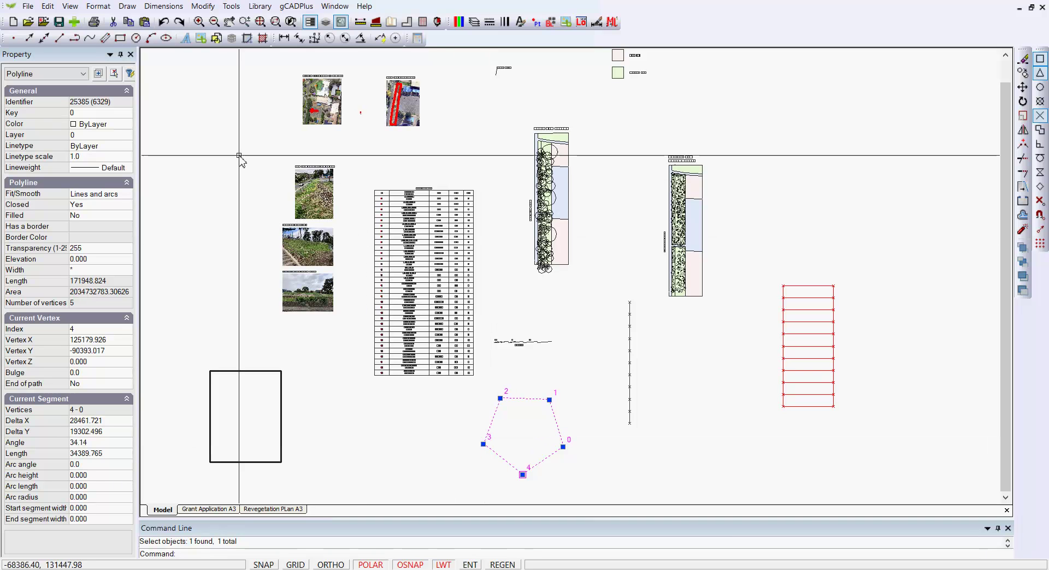
click(124, 127)
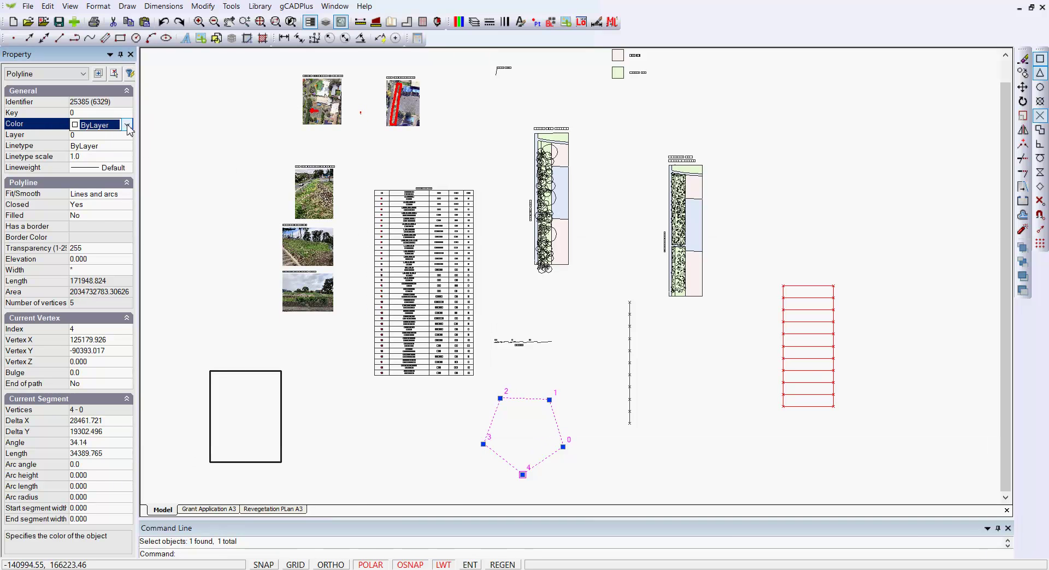
click(127, 125)
click(109, 148)
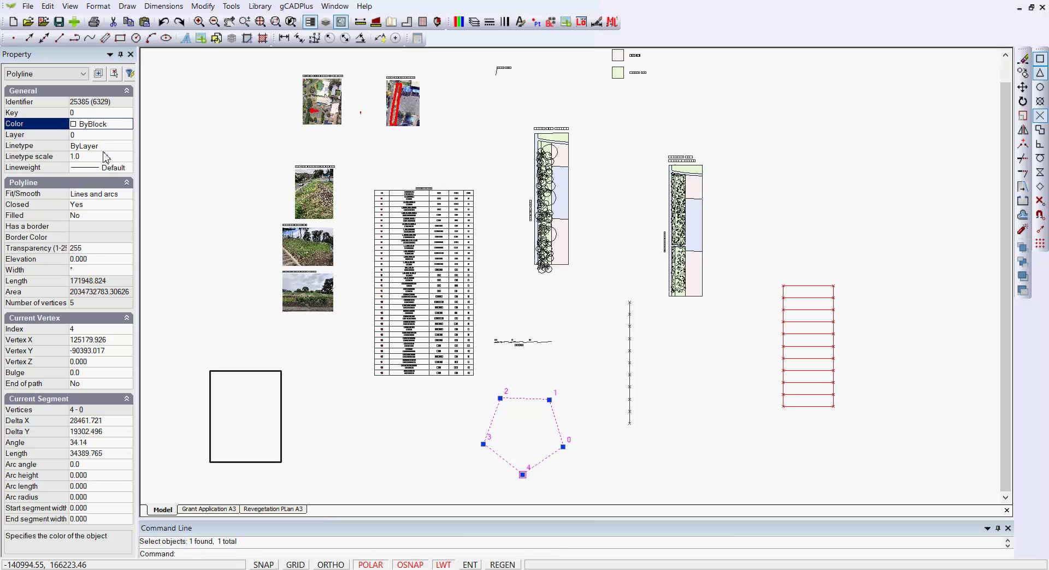
click(125, 125)
click(128, 124)
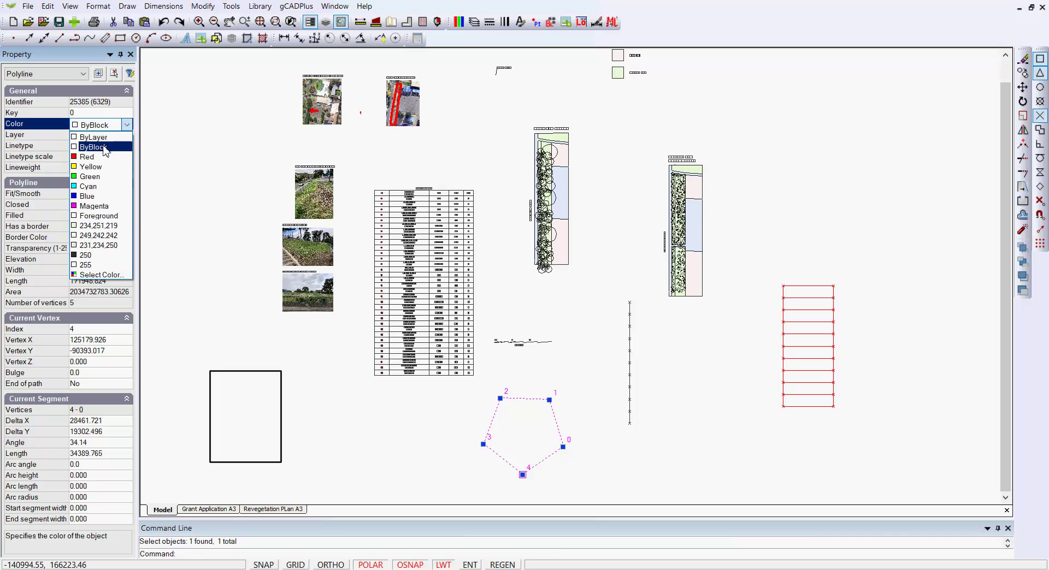
click(93, 157)
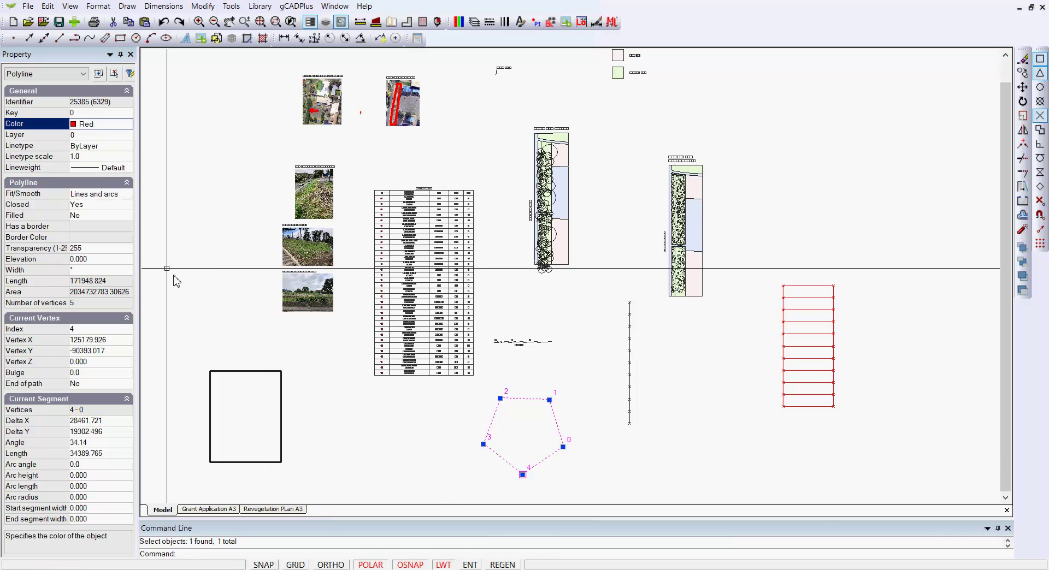
Set the pentagon's lineweight to 0.40 mm and deselect it.
click(126, 168)
click(127, 168)
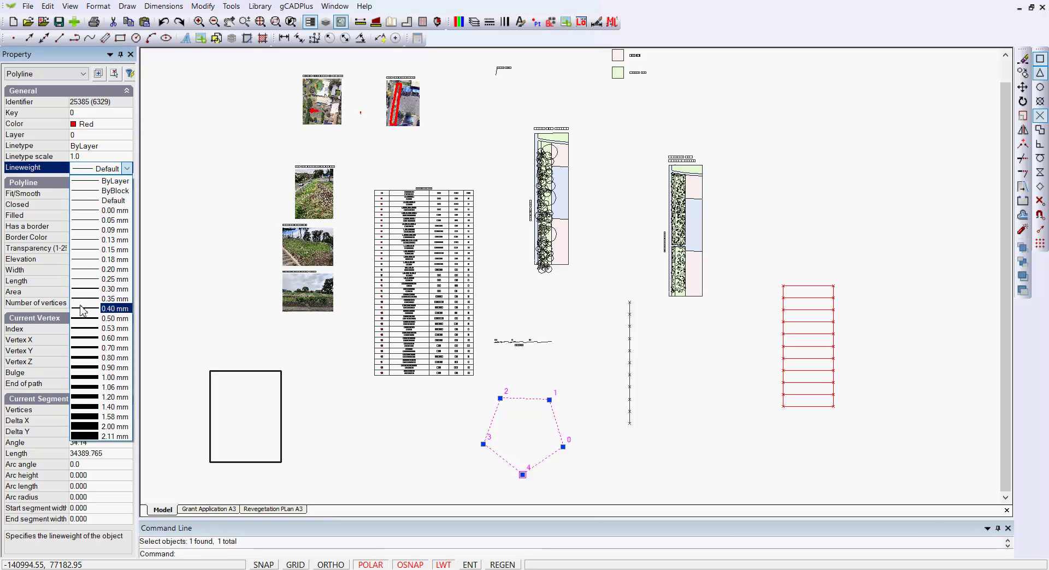
click(82, 310)
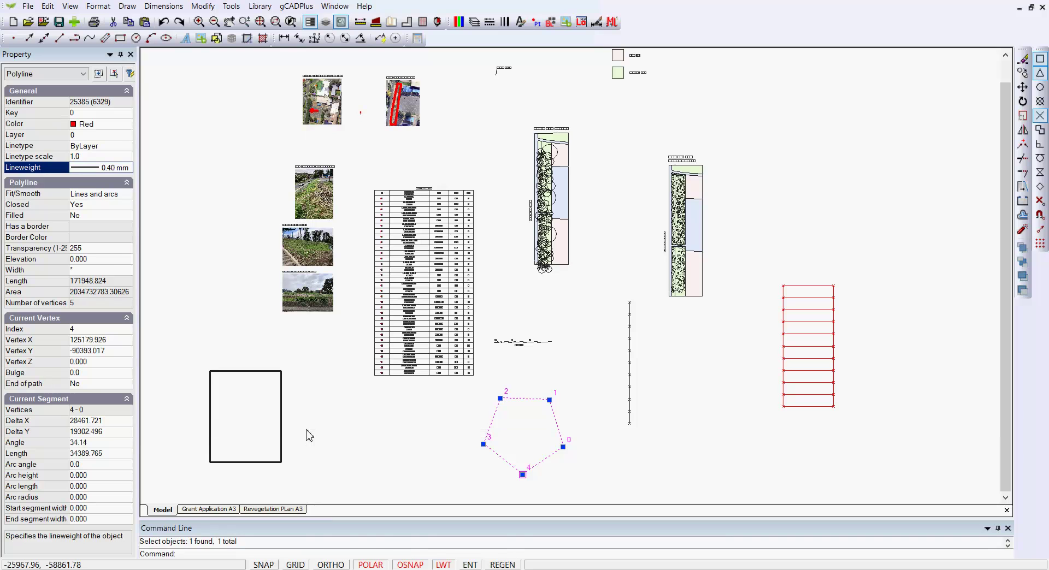
key(Escape)
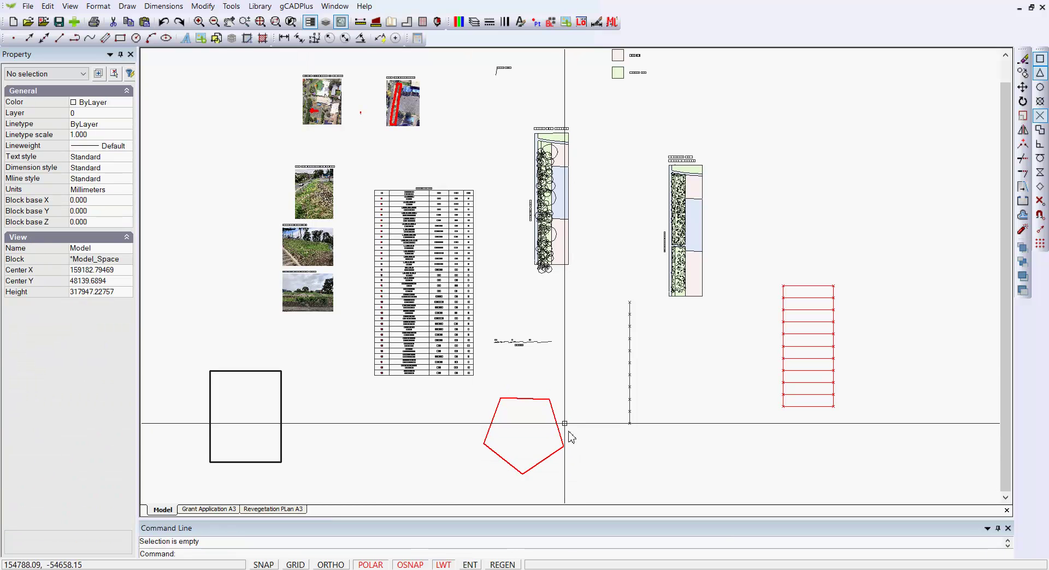
Open the Layer Properties Manager, move it clear of the drawn shapes and widen the Objects column to show its full heading.
click(474, 22)
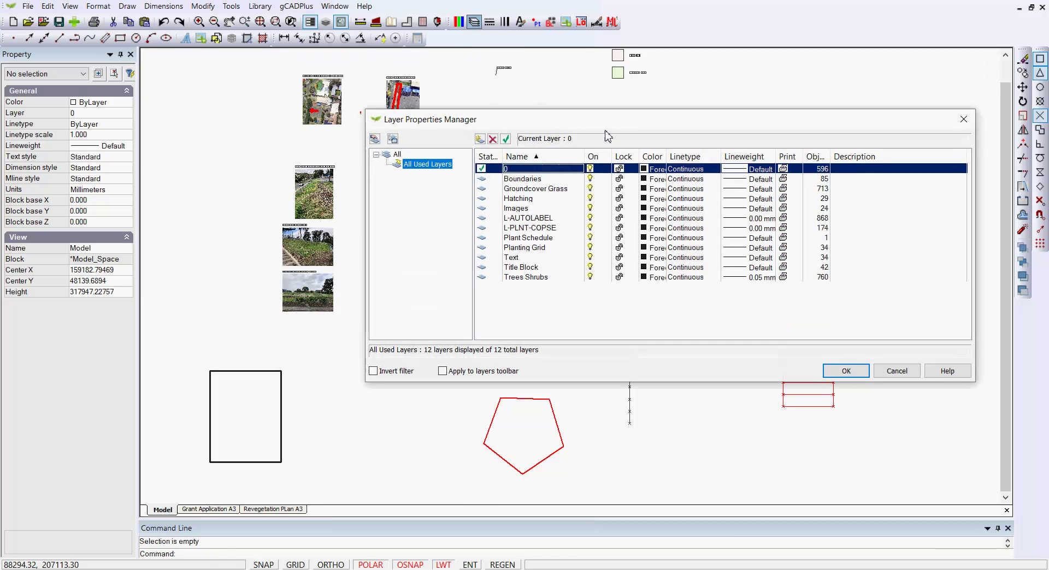
drag(614, 126, 420, 104)
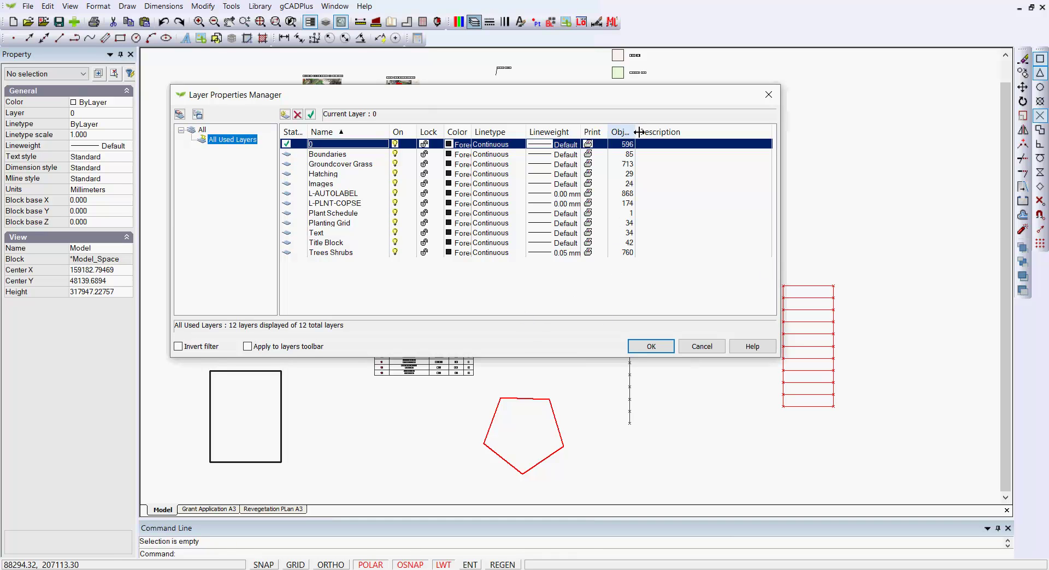
drag(638, 132, 665, 132)
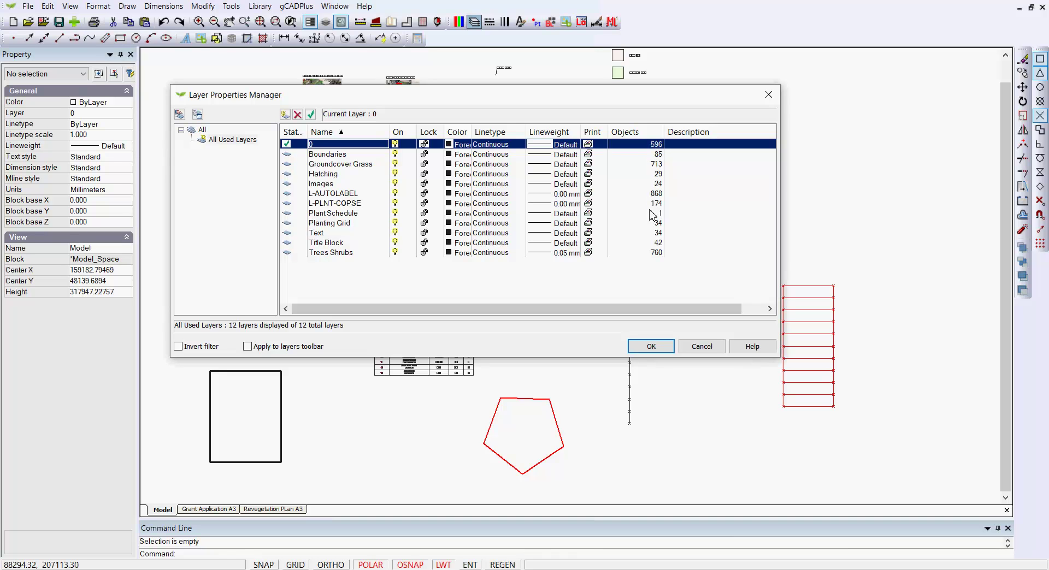
Check the object counts of the Groundcover Grass and Hatching layers, and close the layer manager without changes.
click(639, 165)
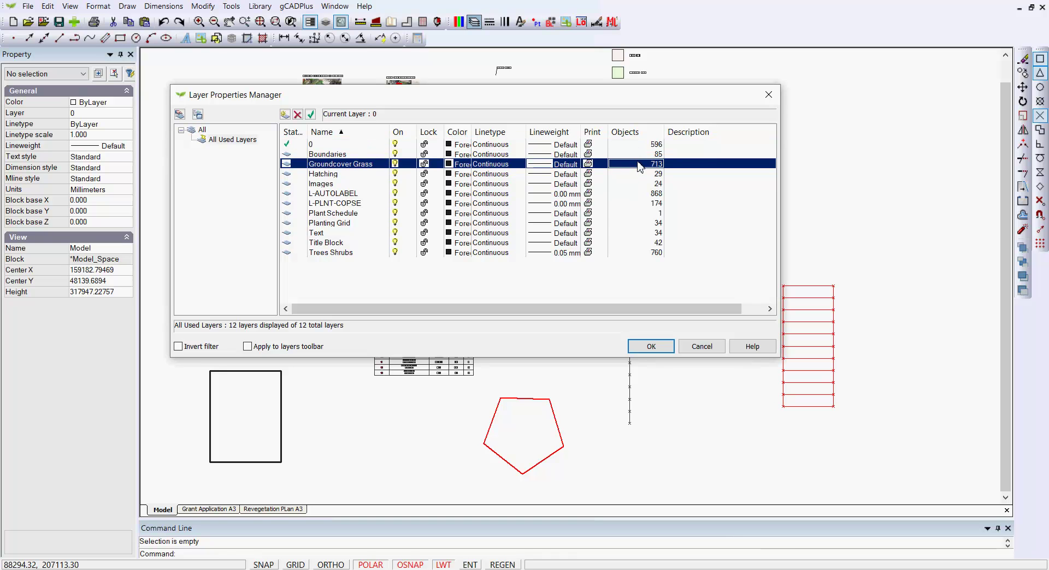
click(640, 174)
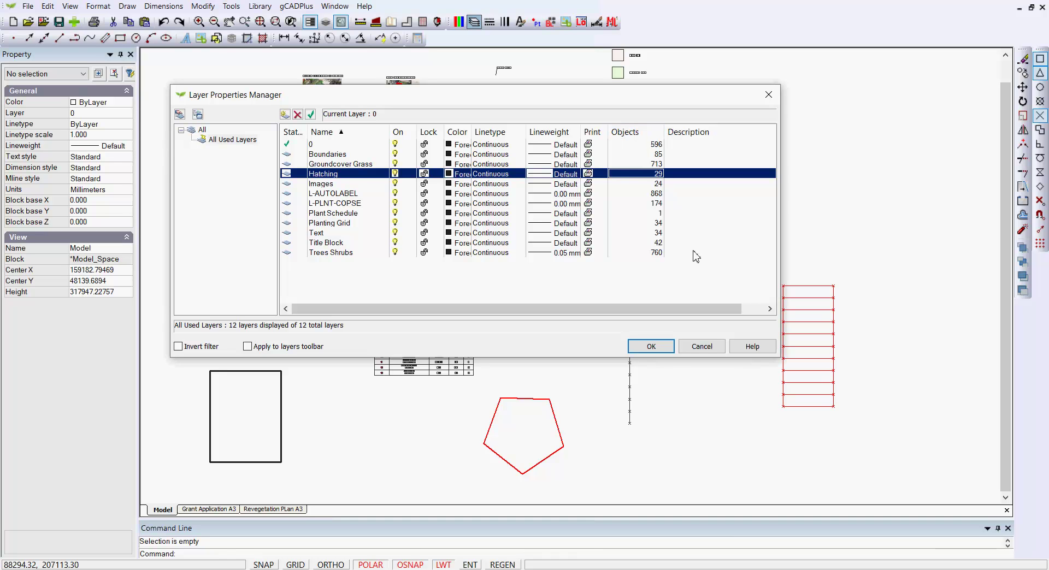
click(699, 346)
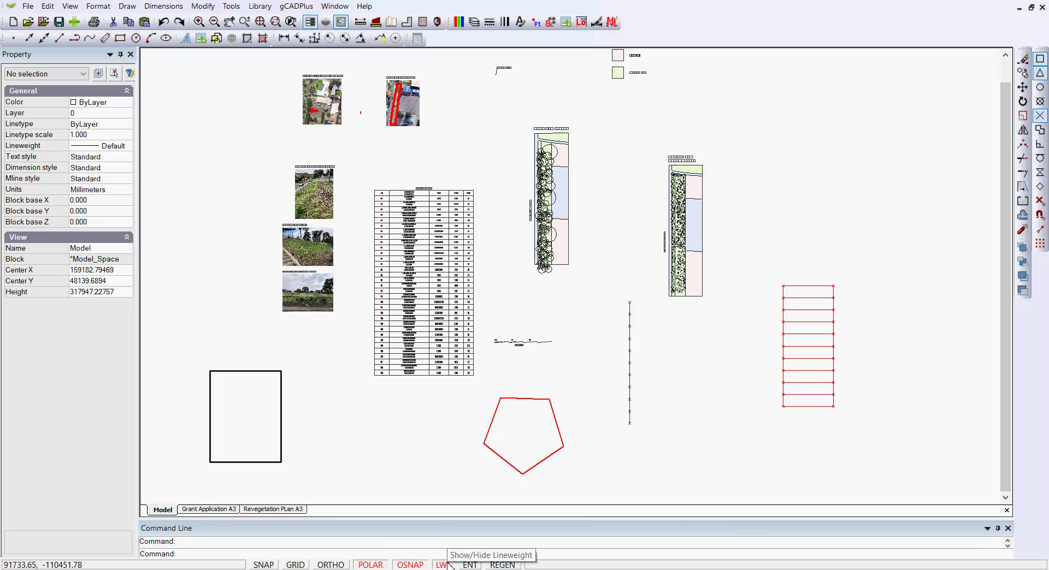
Clear all object snap modes and turn object snap off in the drafting settings.
click(1040, 215)
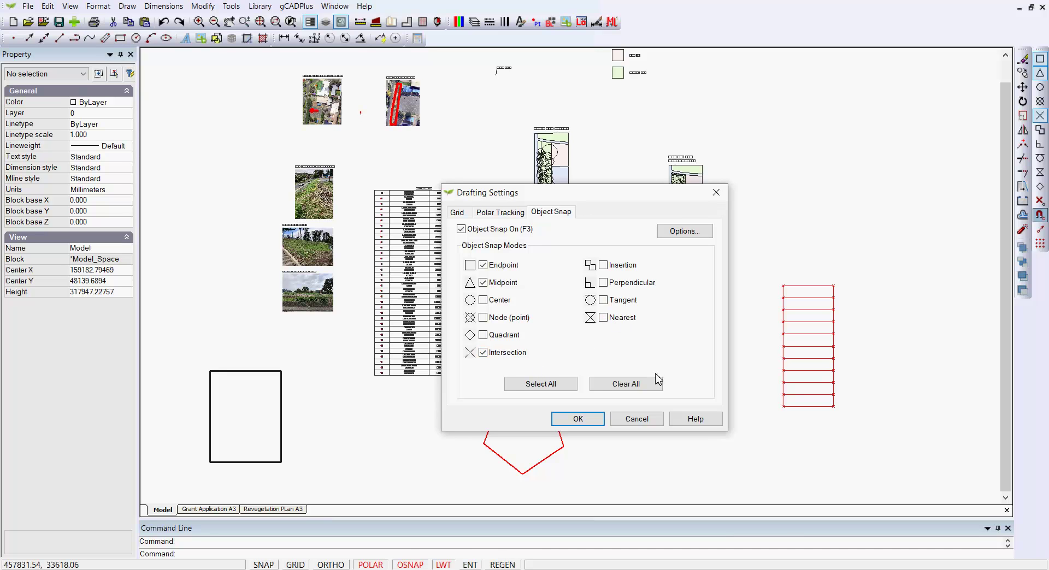
click(635, 387)
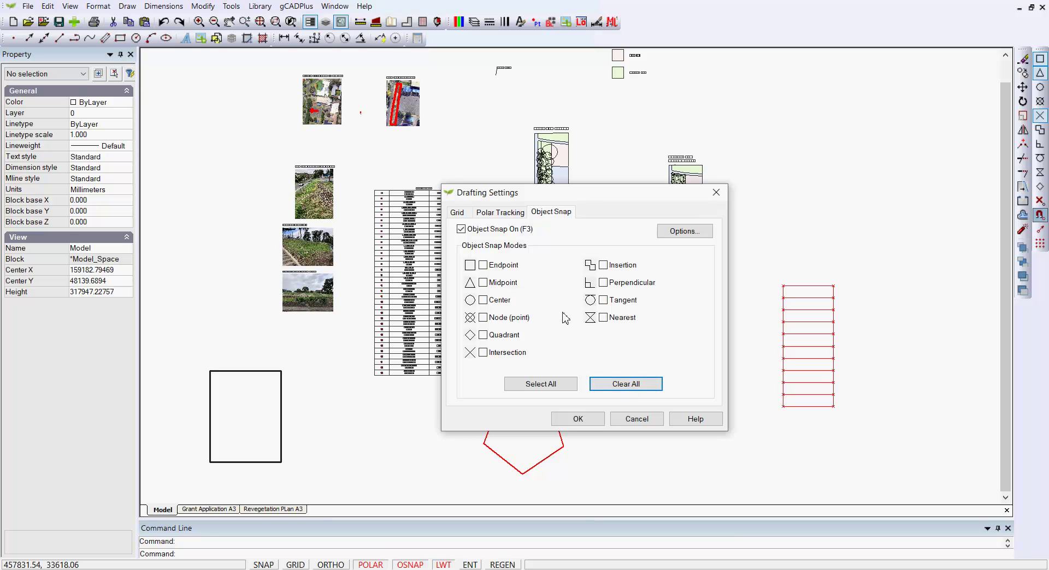
click(460, 229)
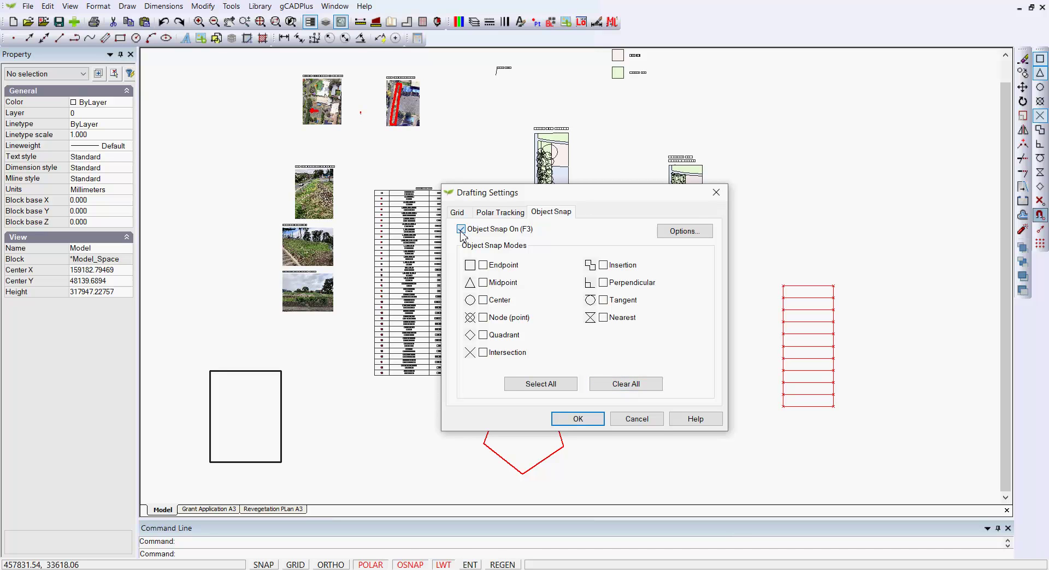
click(579, 420)
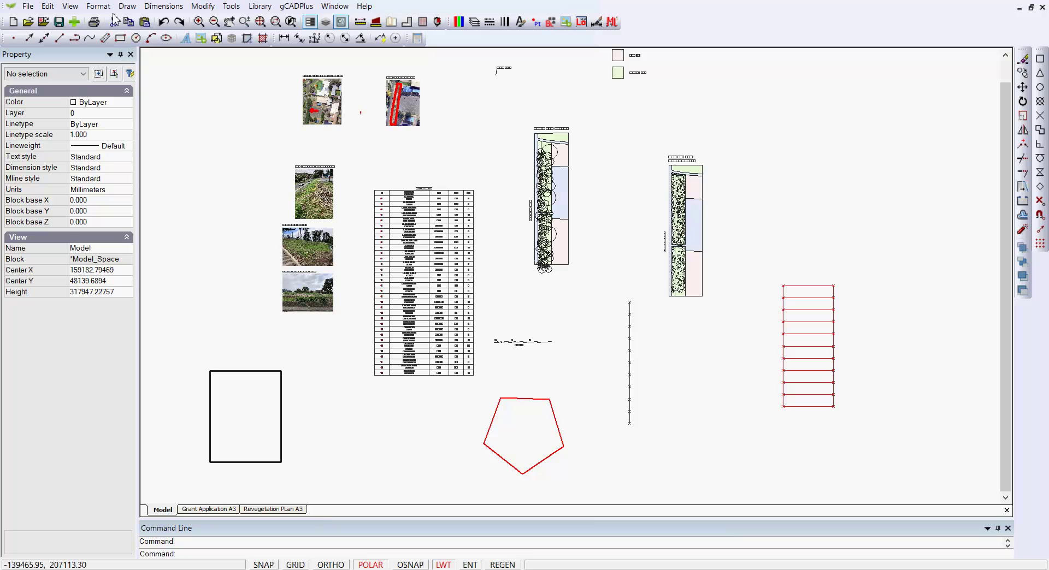
Draw a diagonal line from the empty area above the red ladder-shaped grid to the midpoint of the pentagon's upper-right side.
key(Return)
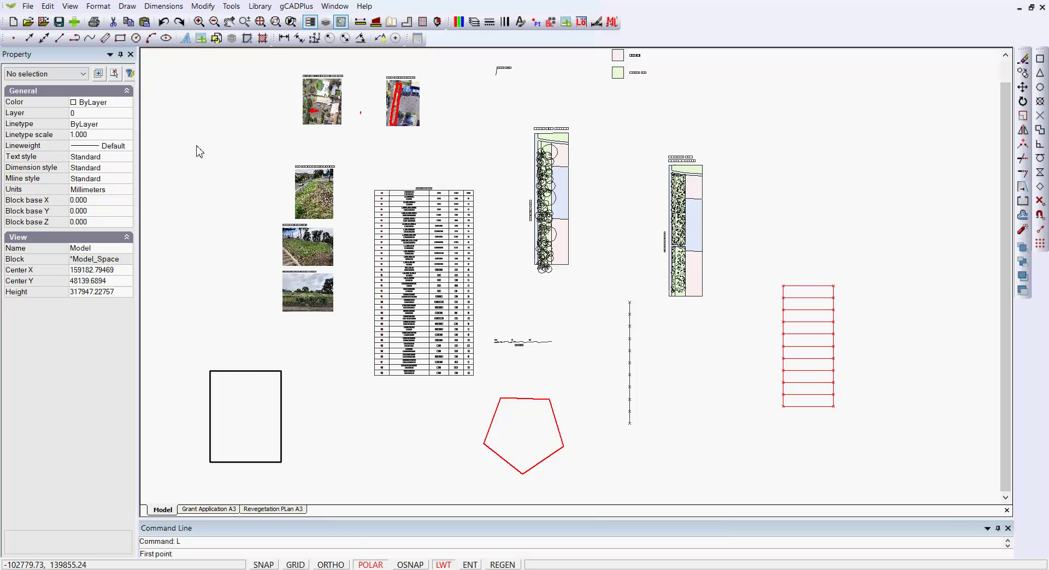
click(804, 208)
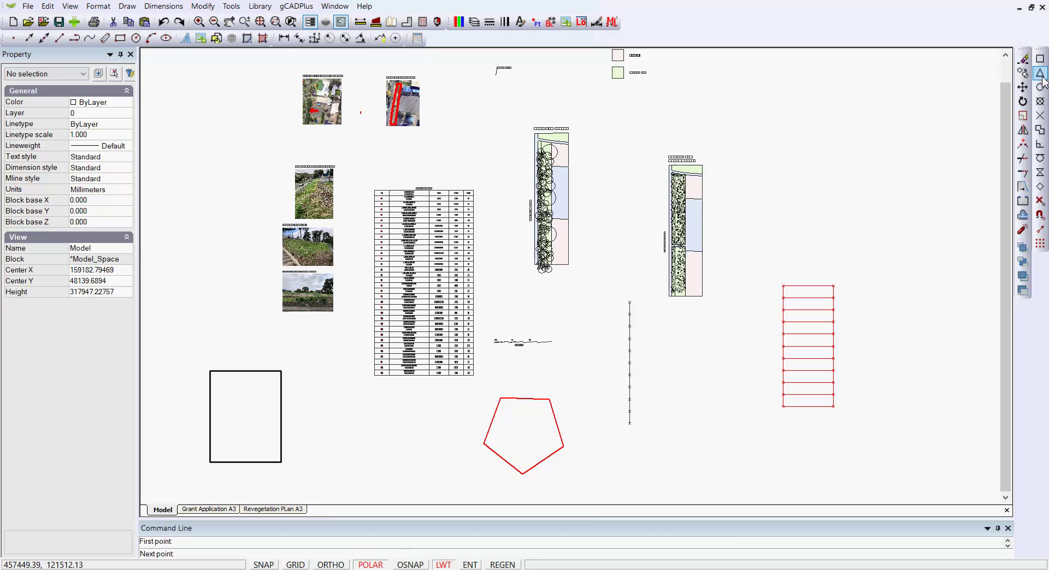
click(555, 424)
right_click(576, 425)
click(601, 432)
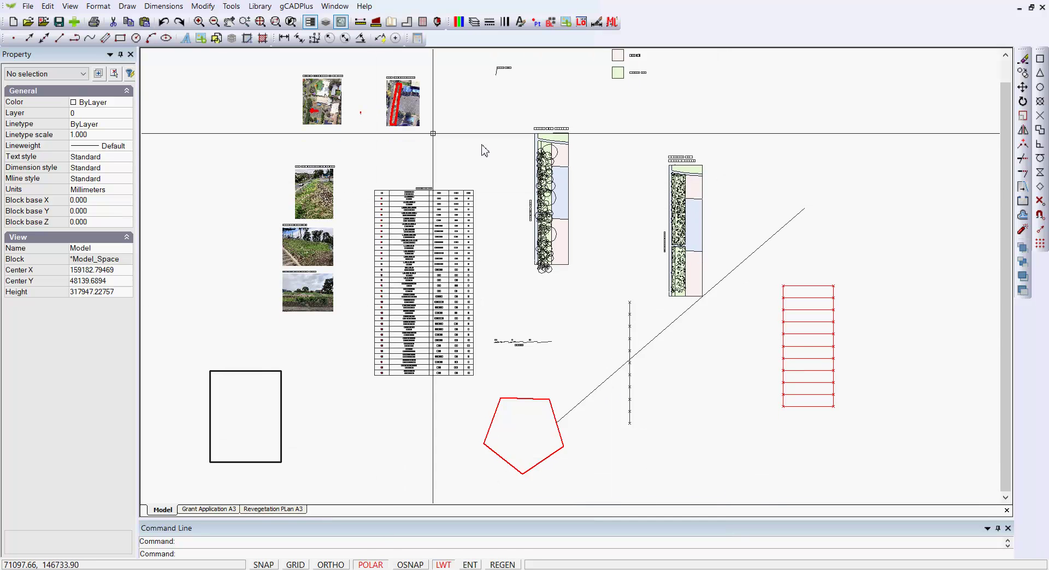
Draw connected lines beside the vertical line: about 28500 mm horizontally right, about 26890 mm straight up, and a 45-degree diagonal up to the right.
click(128, 7)
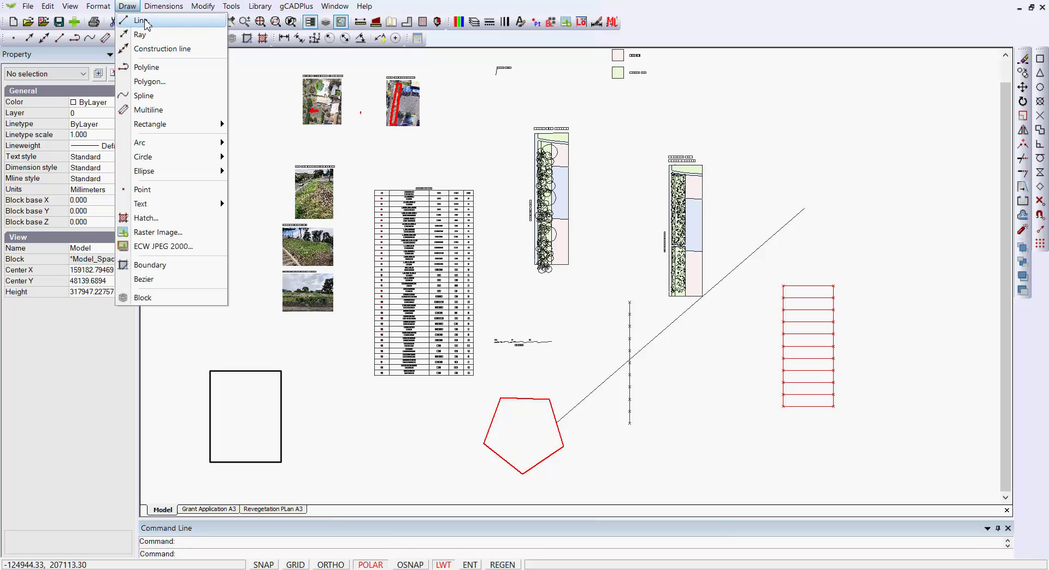
click(143, 20)
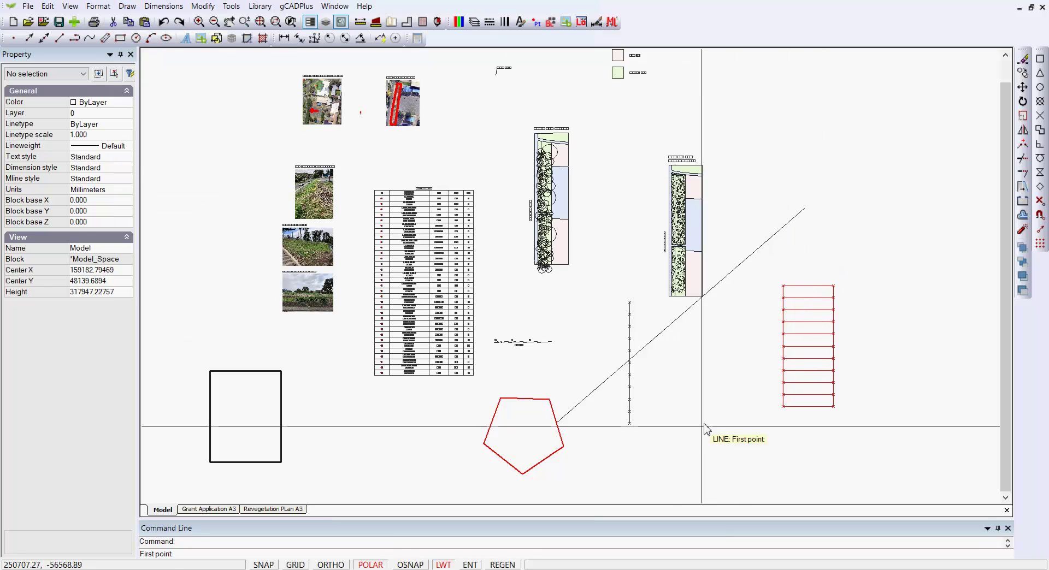
scroll(648, 444, up, 4)
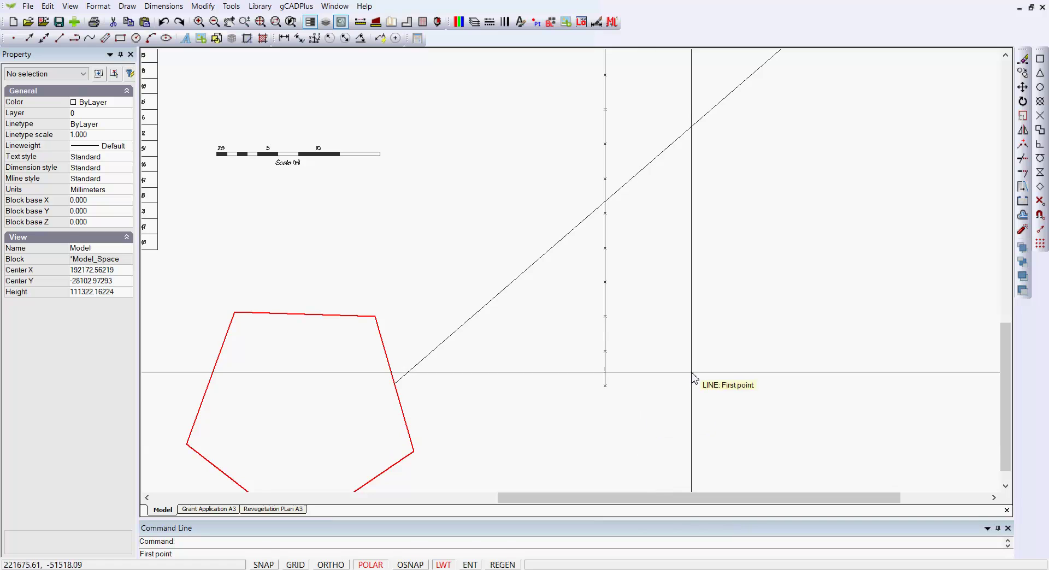
click(666, 375)
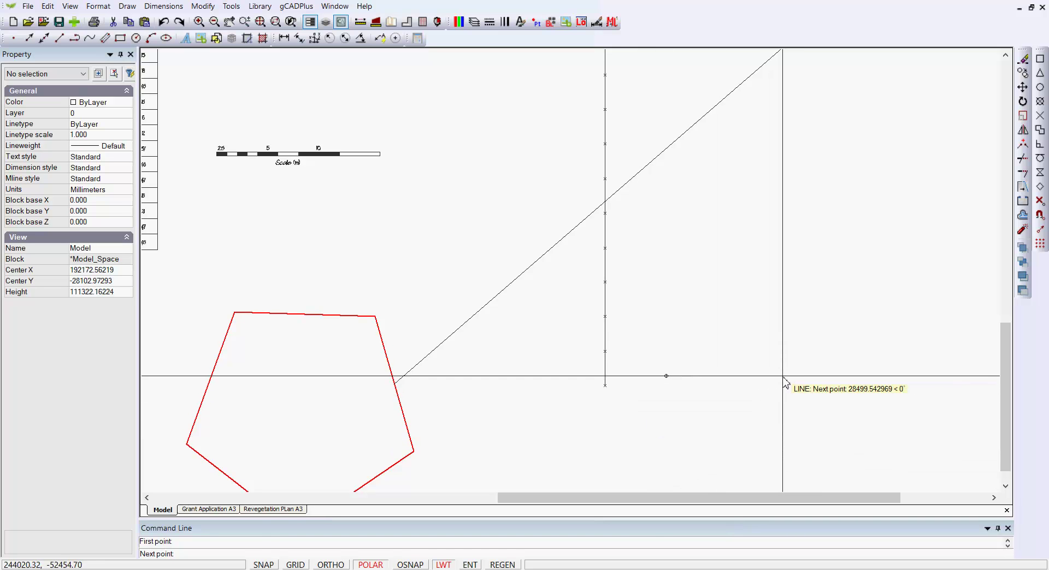
click(782, 376)
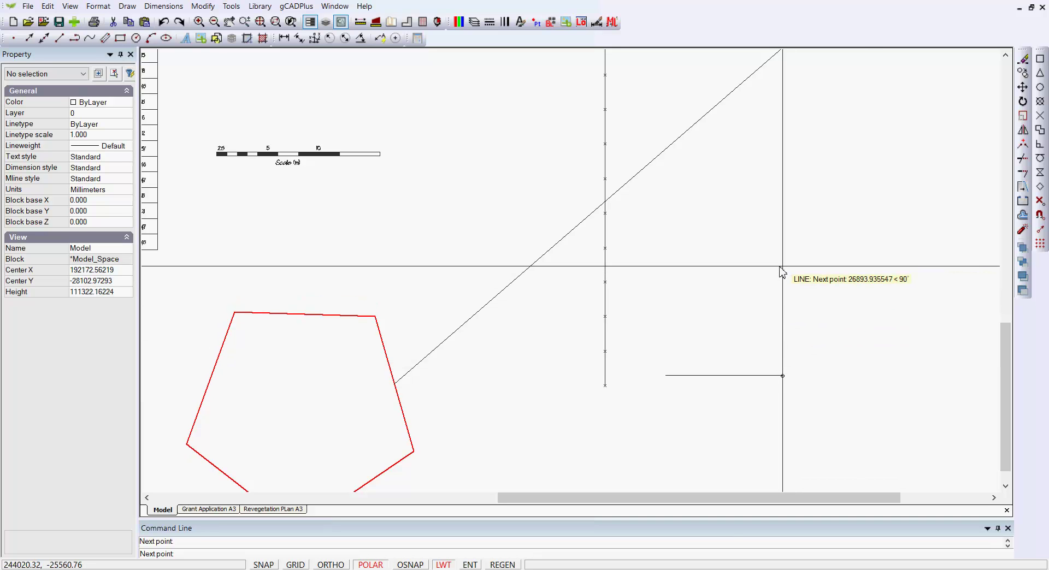
click(782, 266)
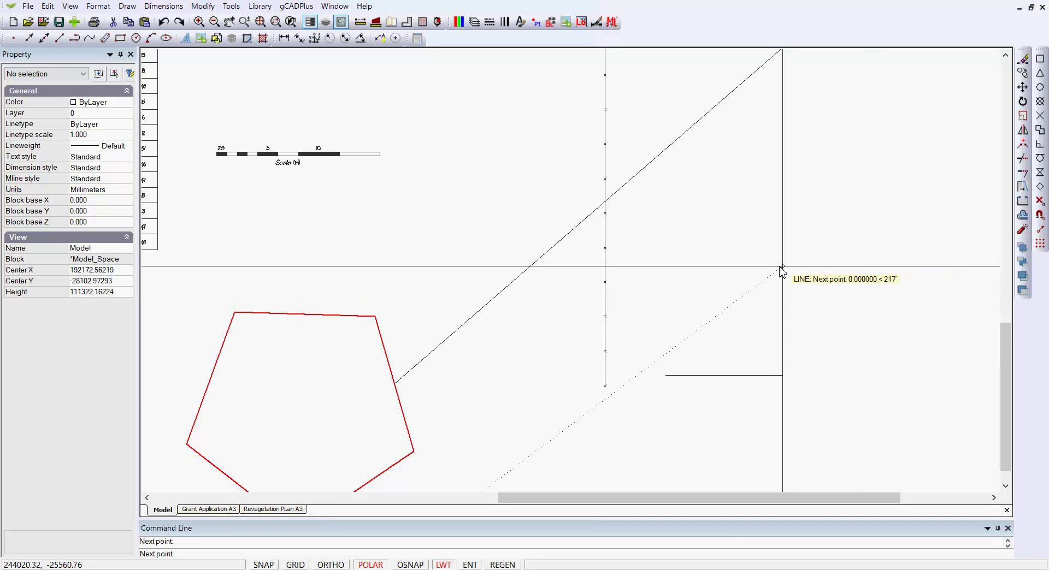
click(842, 209)
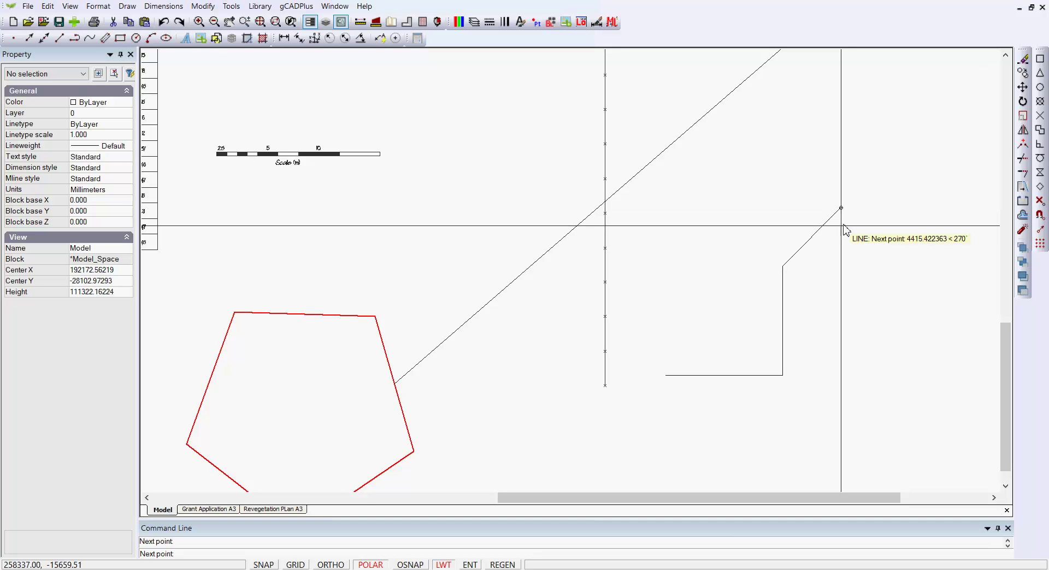
right_click(848, 236)
click(866, 242)
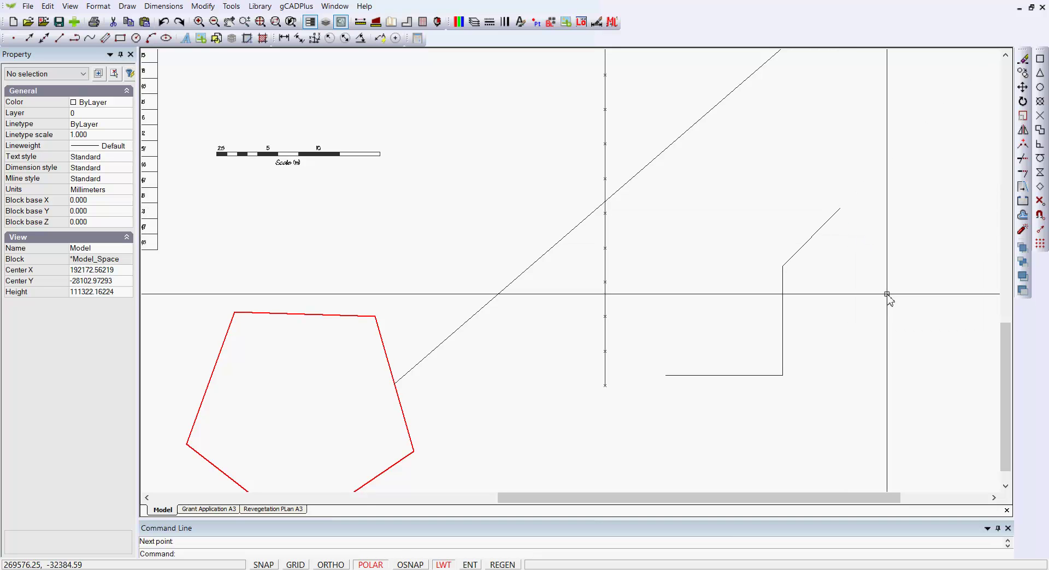
Open the polar tracking options in the drafting settings.
right_click(718, 328)
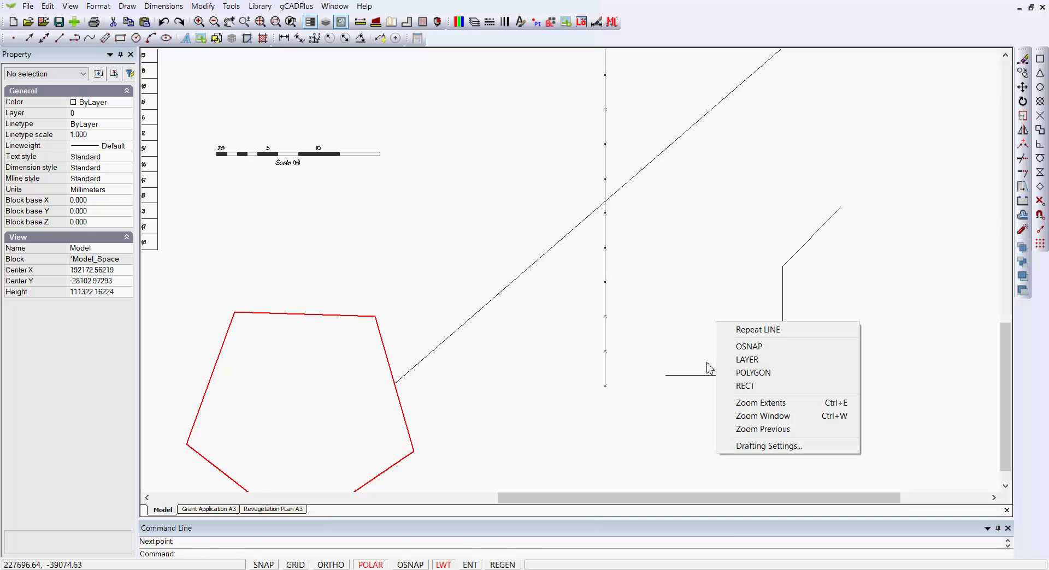
click(755, 446)
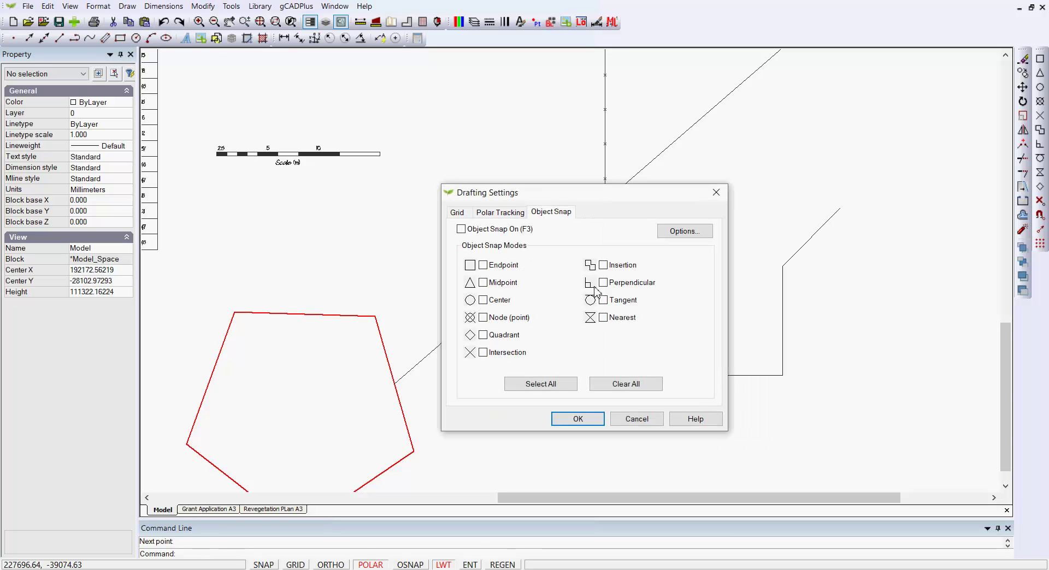
click(500, 215)
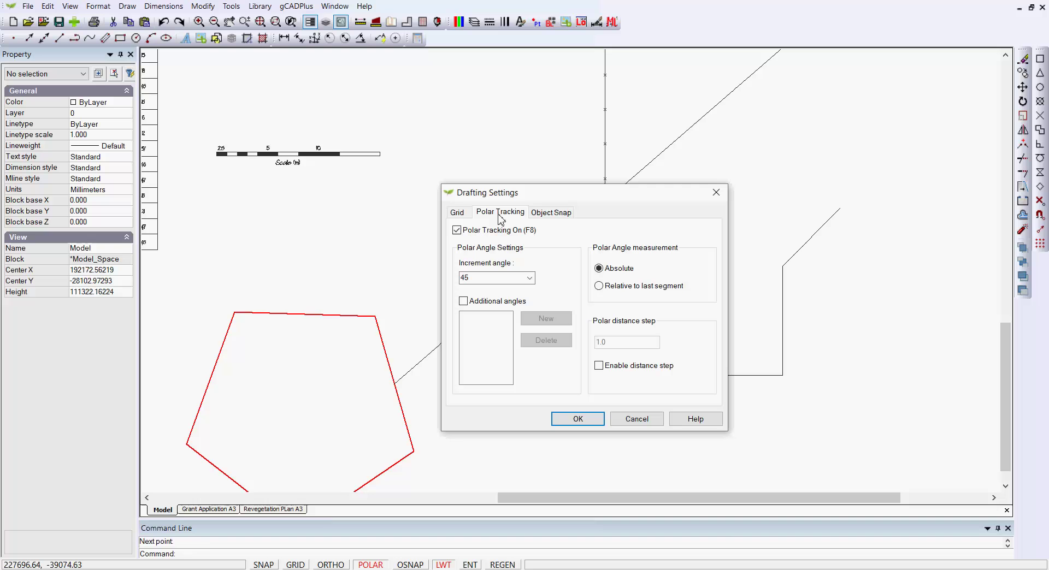
Try a polar tracking increment angle of 22.5 degrees and set it back to 45.
click(529, 278)
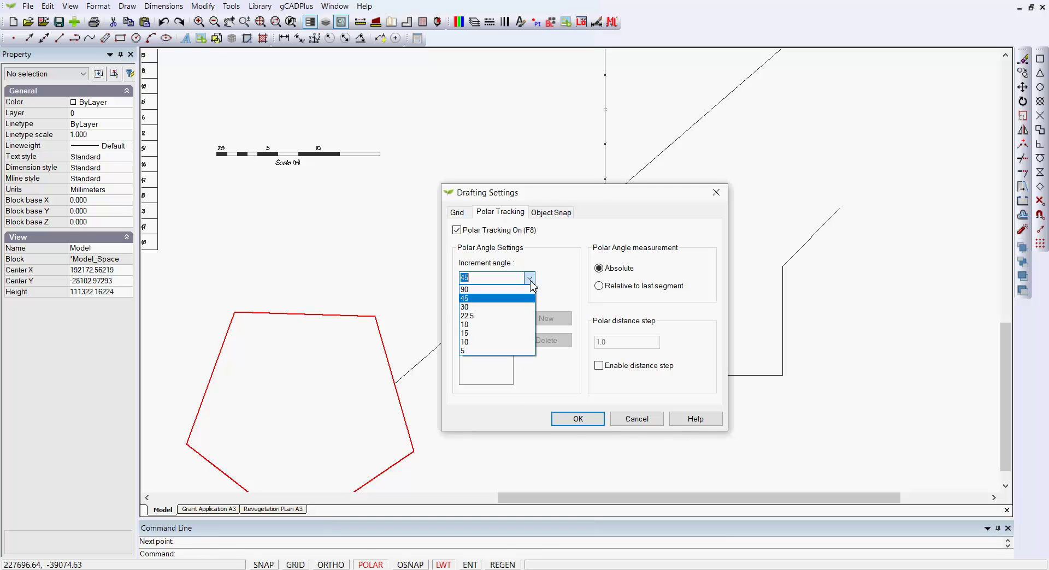
click(479, 317)
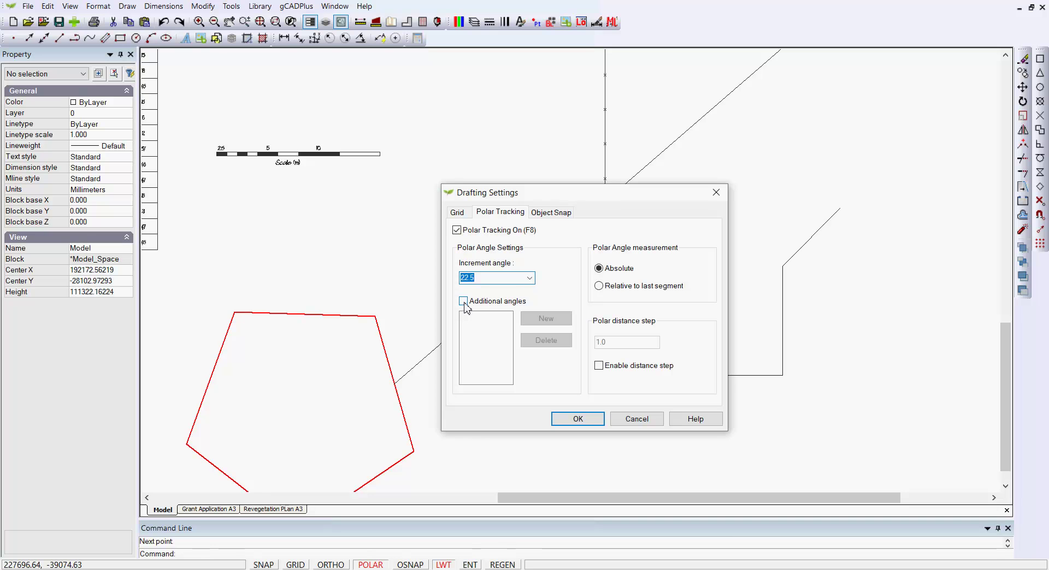
click(529, 278)
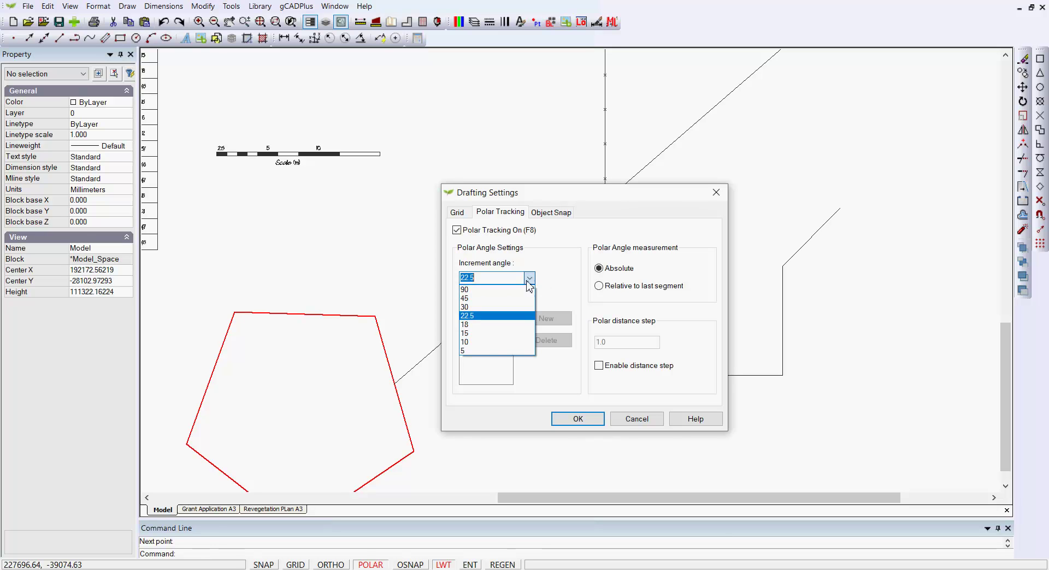
click(483, 300)
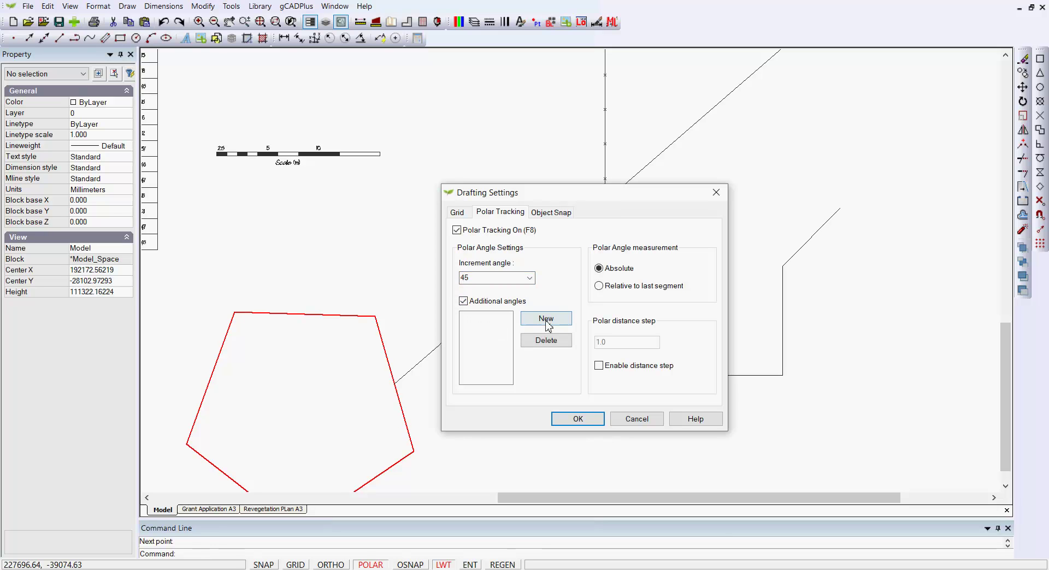
Add 22.5 degrees as an additional polar tracking angle and apply the drafting settings.
click(549, 321)
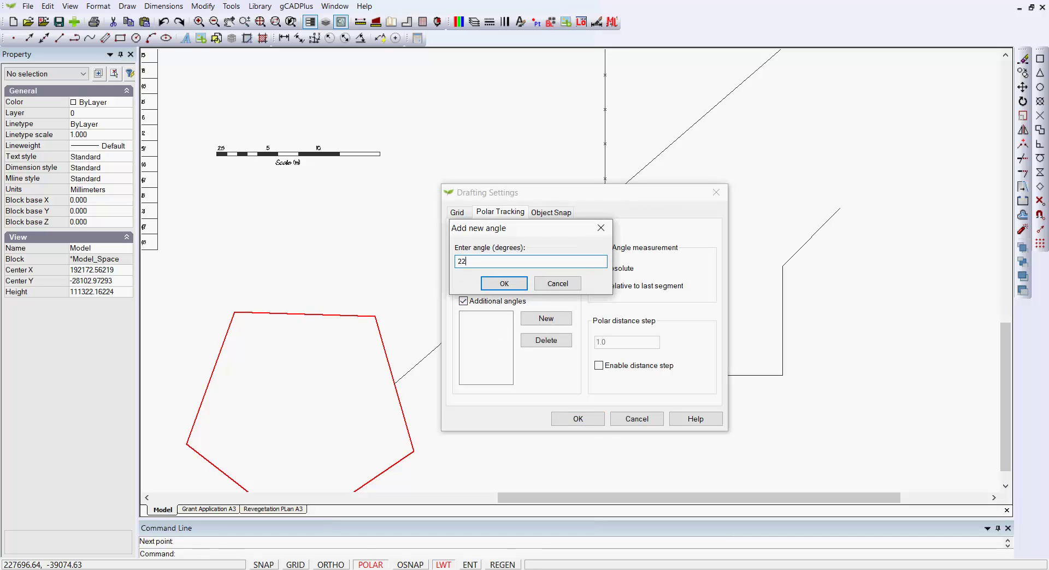
text(22.5)
click(503, 283)
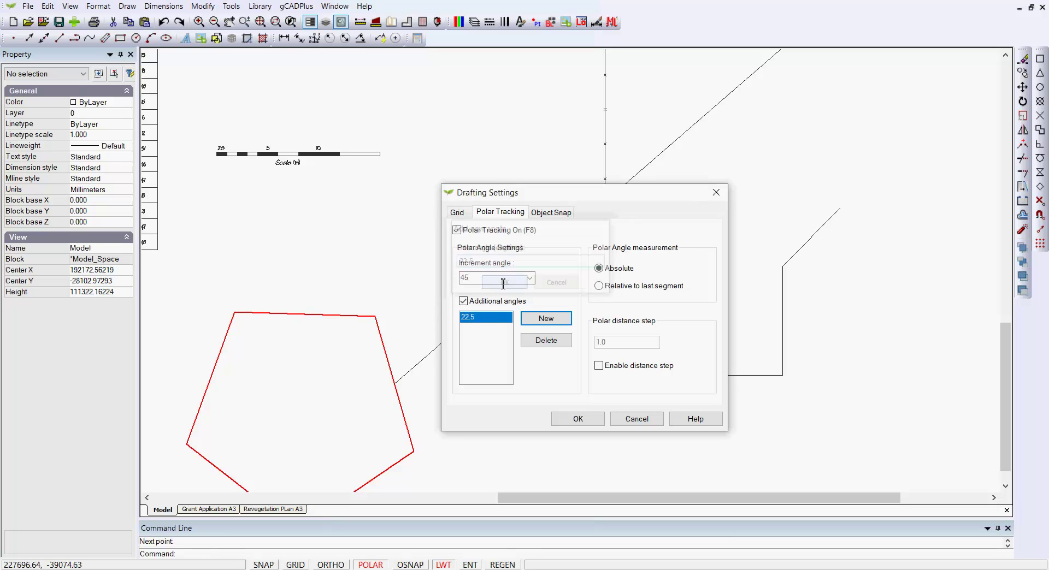
click(576, 419)
Draw a two-segment line above the stepped line, at 45 degrees and about 15200 mm at 22.5 degrees, and check the last segment's properties.
right_click(658, 326)
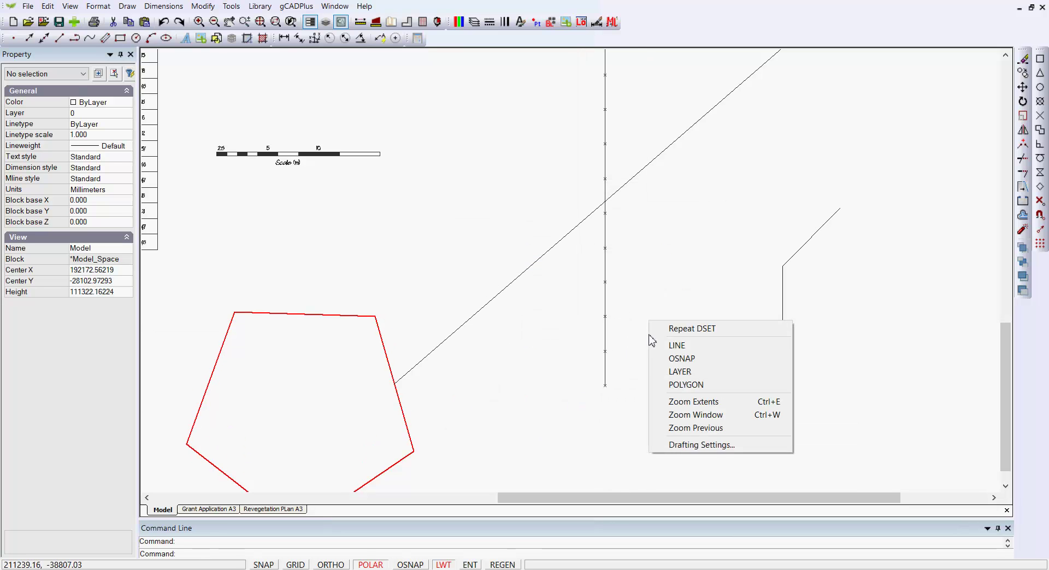
click(667, 344)
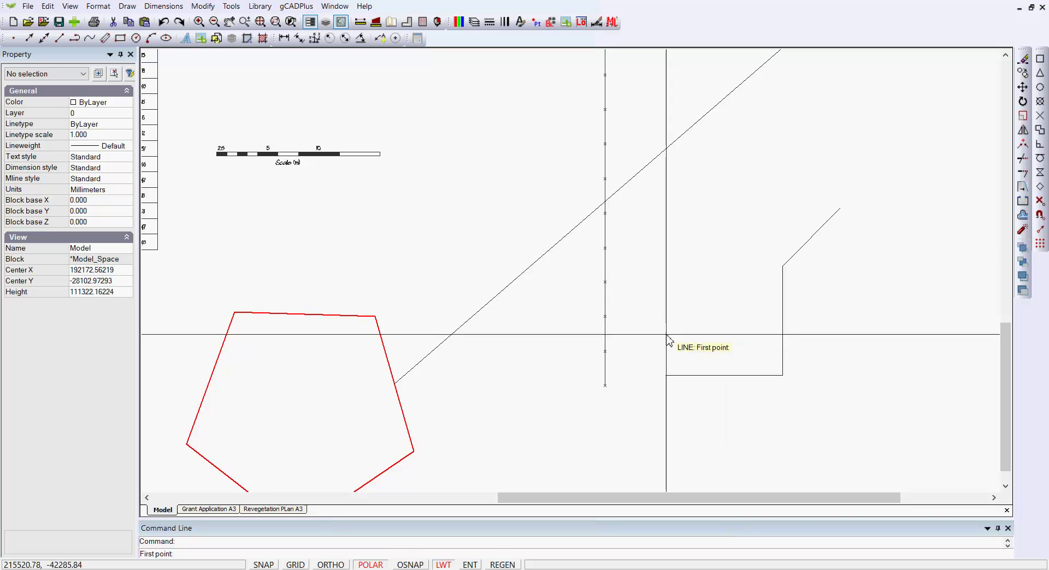
click(699, 257)
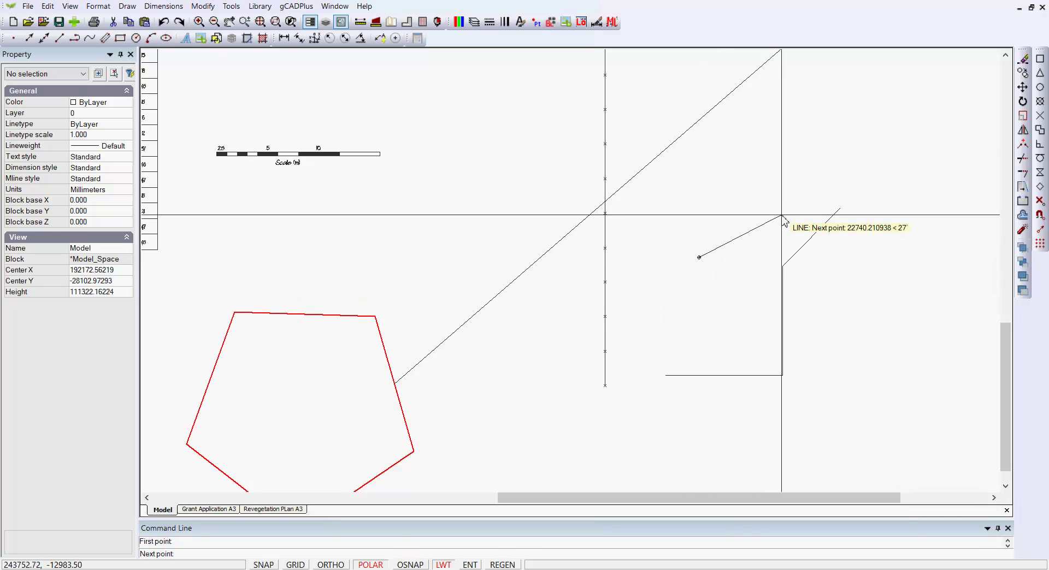
click(772, 184)
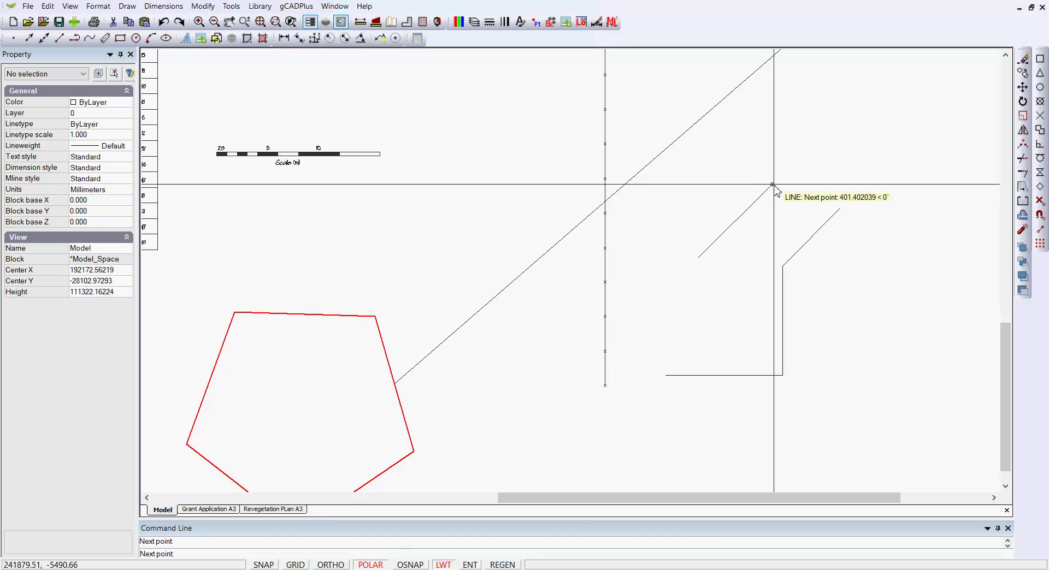
click(830, 161)
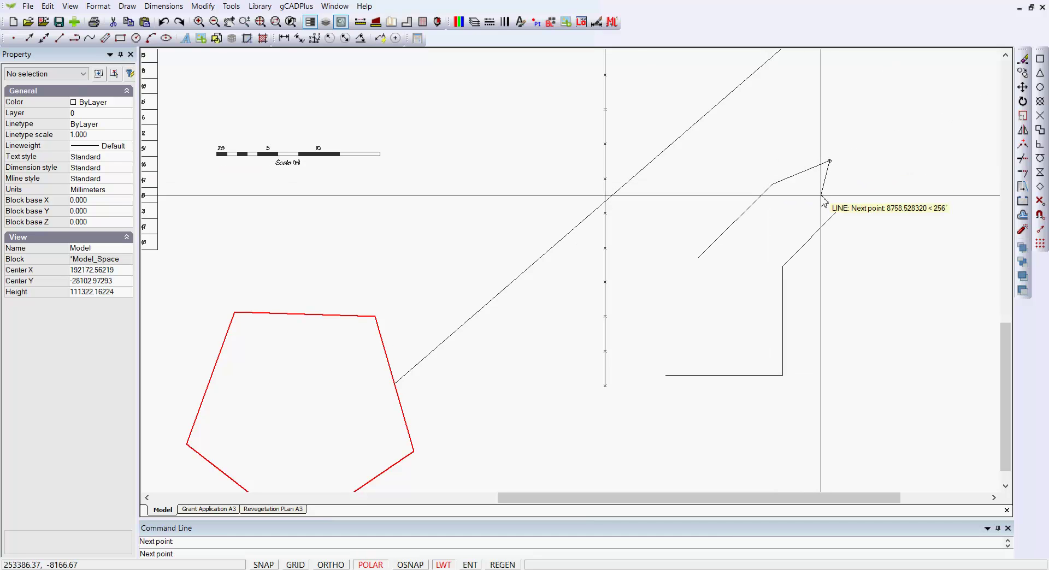
right_click(819, 197)
click(844, 200)
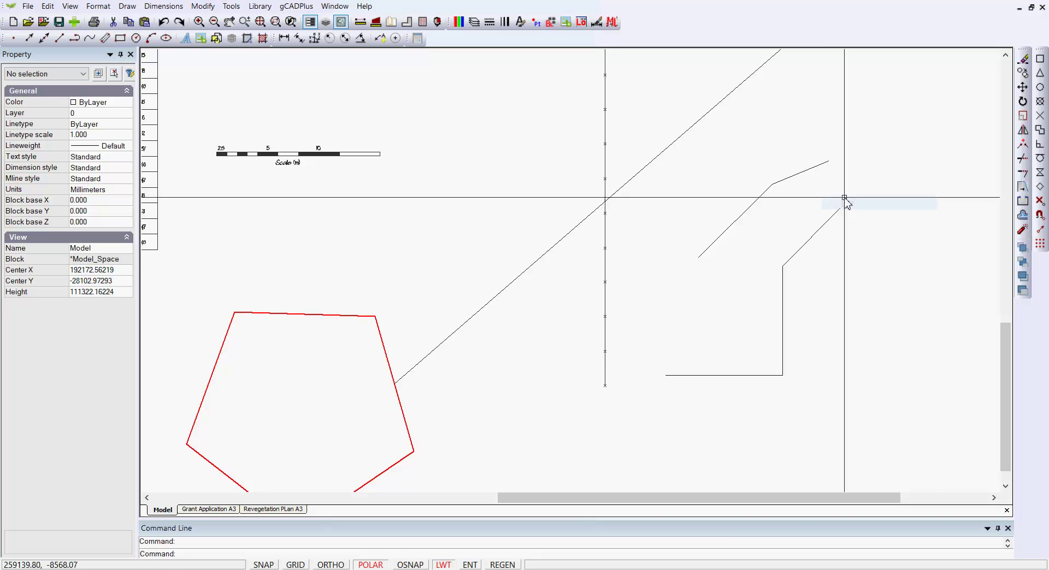
click(799, 174)
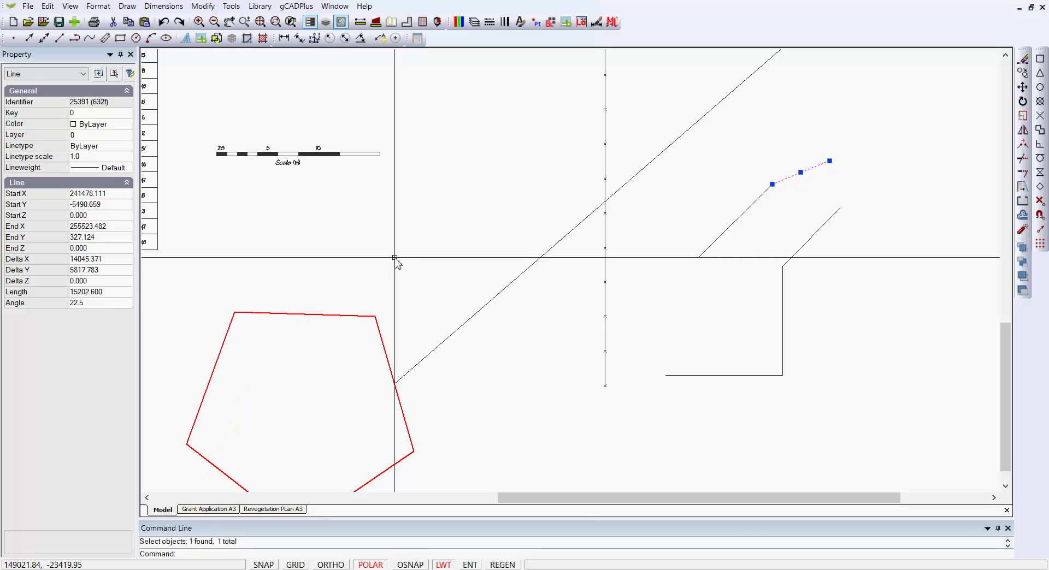
key(Escape)
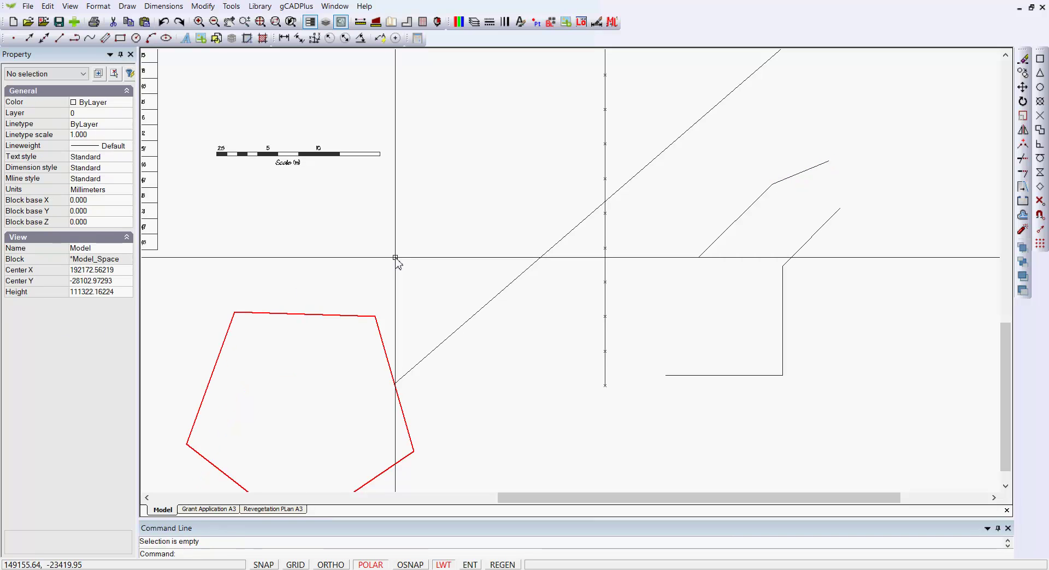